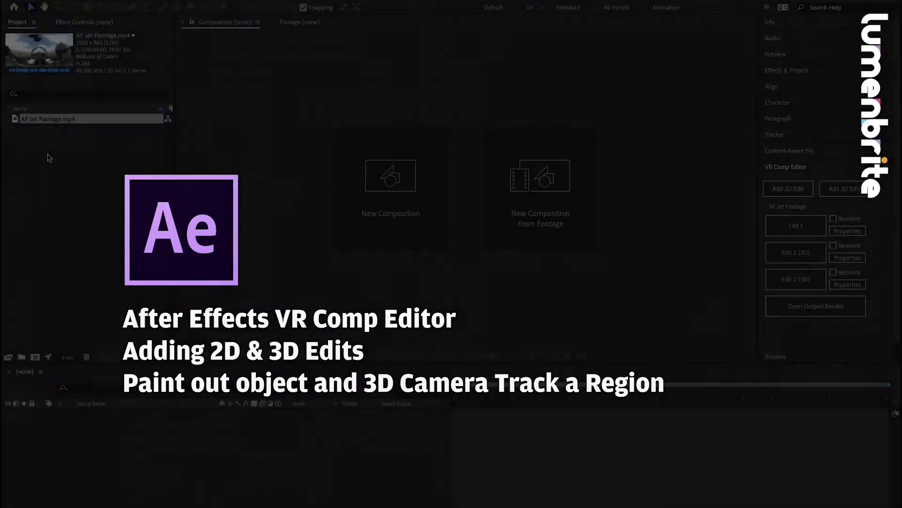
# Build a new AF Jet Footage composition from the AF Jet Footage.mp4 clip
pyautogui.click(31, 121)
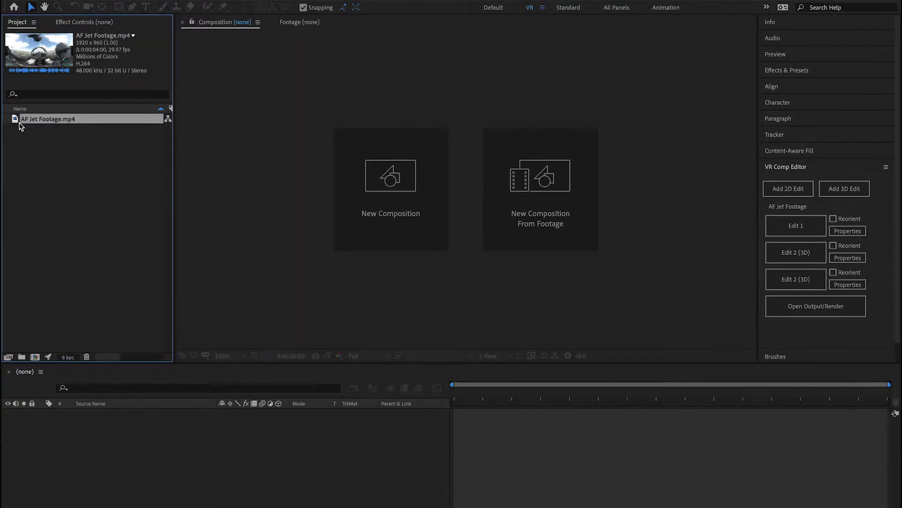
pyautogui.moveTo(19, 122); pyautogui.dragTo(36, 358)
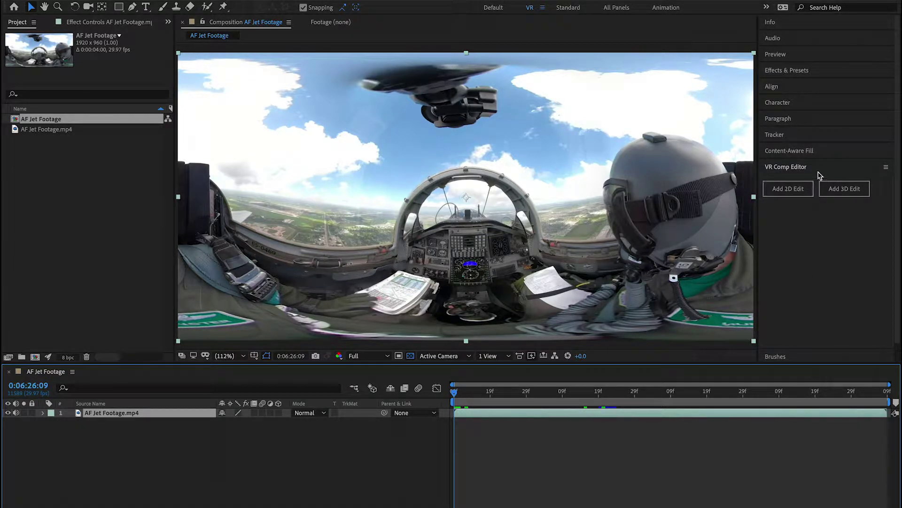
# Add a 2D edit of the AF Jet Footage composition in VR Comp Editor
pyautogui.click(786, 195)
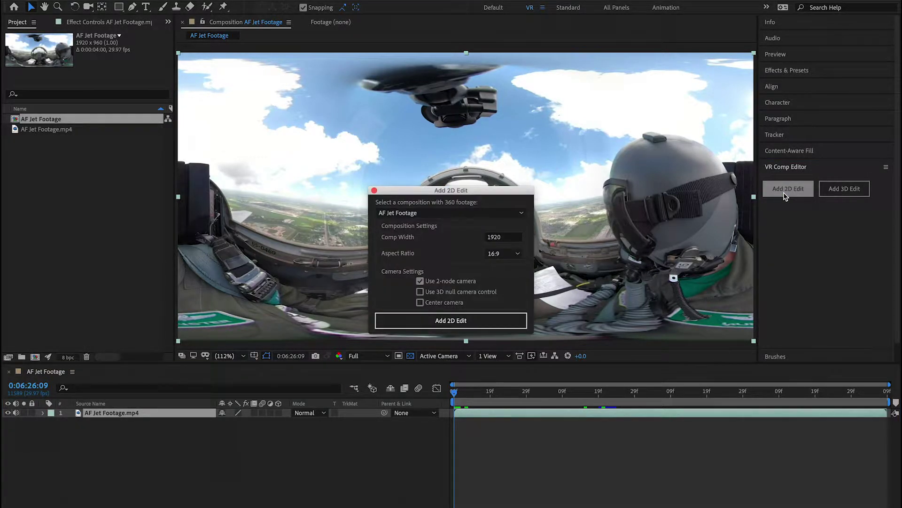
pyautogui.click(439, 213)
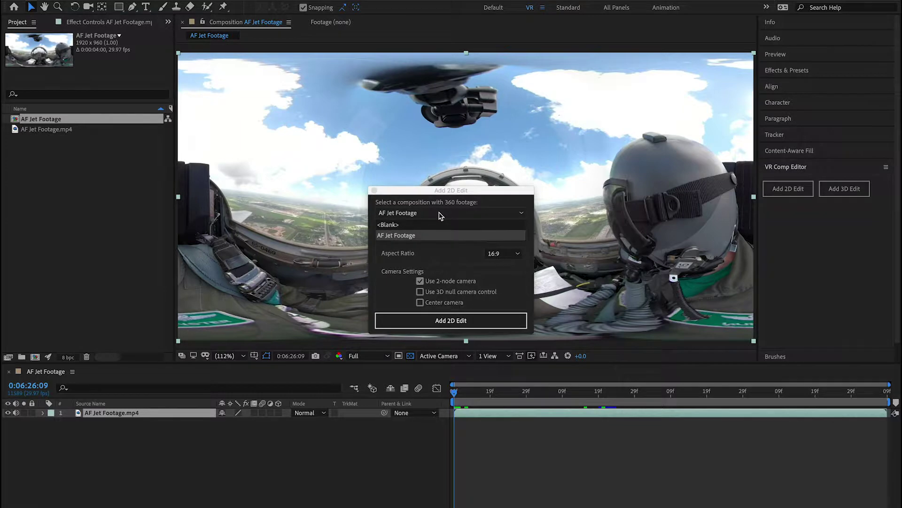
pyautogui.click(421, 236)
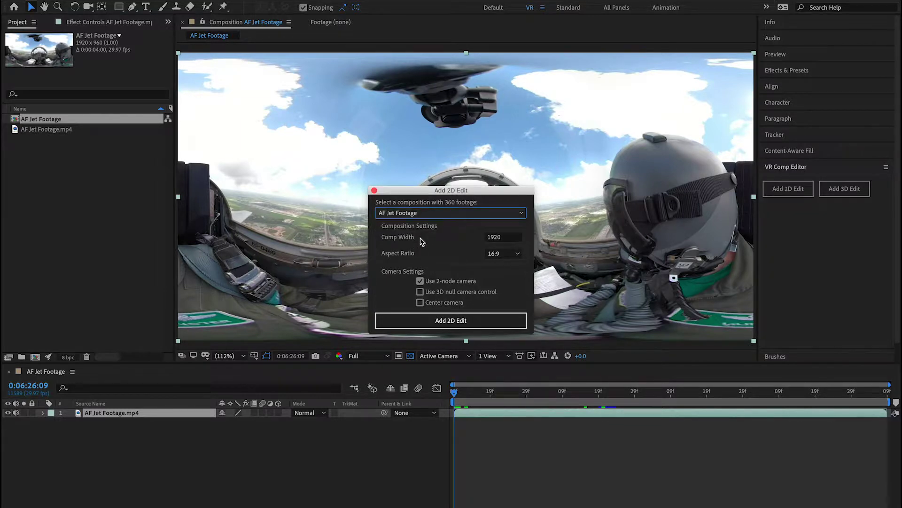
pyautogui.click(428, 320)
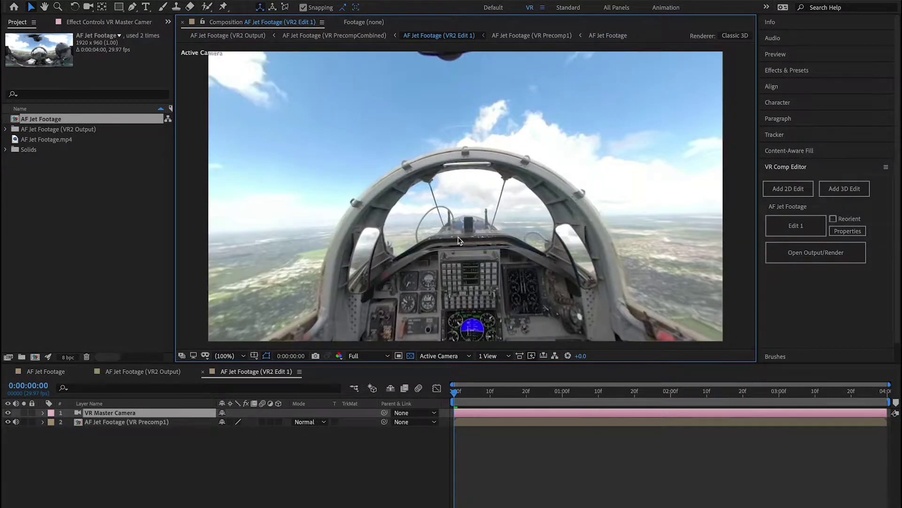
# Tilt the 2D edit's camera upward to face the overhead camera mount
pyautogui.press('c')
pyautogui.moveTo(474, 146); pyautogui.dragTo(469, 232)
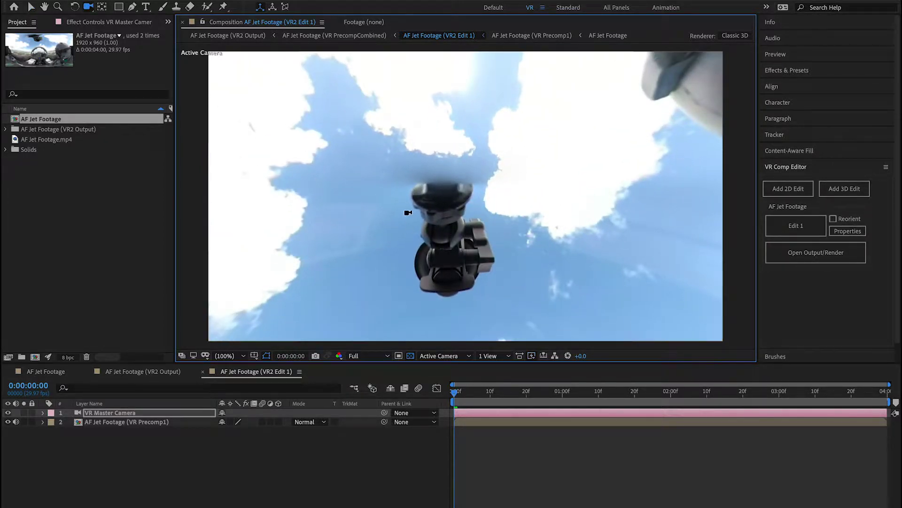
pyautogui.click(176, 7)
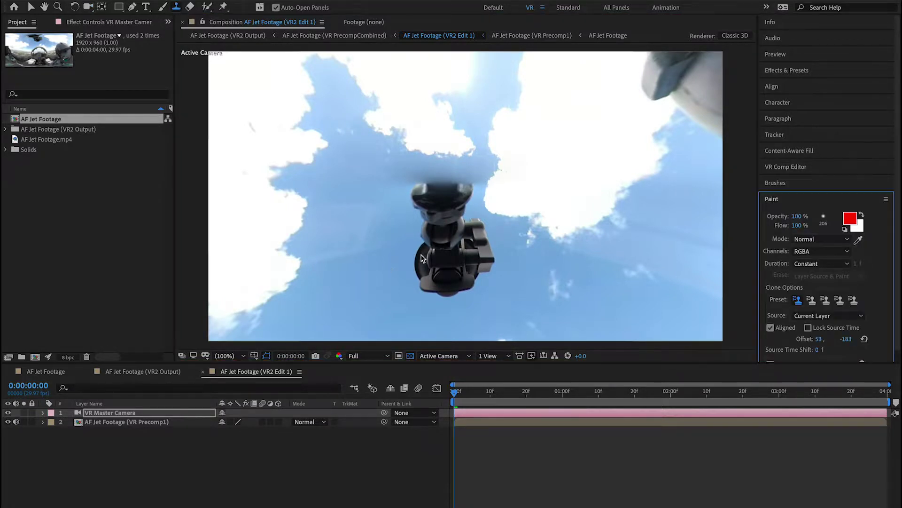
# Clone sky over the lower and left parts of the camera mount on layer 2
pyautogui.doubleClick(440, 256)
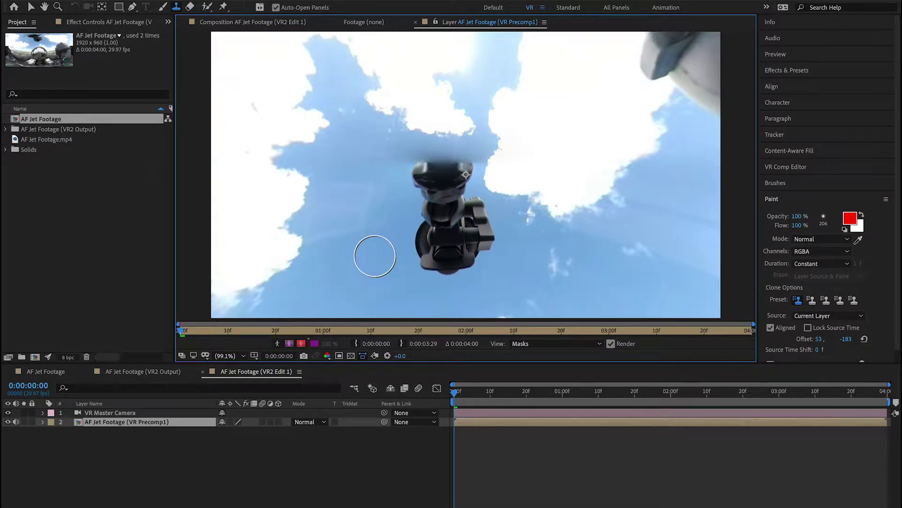
pyautogui.keyDown('alt'); pyautogui.click(373, 262); pyautogui.keyUp('alt')
pyautogui.moveTo(439, 266)
pyautogui.mouseDown()
pyautogui.moveTo(413, 246)
pyautogui.moveTo(433, 249)
pyautogui.moveTo(421, 221)
pyautogui.moveTo(429, 189)
pyautogui.moveTo(416, 191)
pyautogui.moveTo(409, 169)
pyautogui.moveTo(428, 176)
pyautogui.moveTo(439, 214)
pyautogui.mouseUp()
pyautogui.keyDown('alt'); pyautogui.click(409, 288); pyautogui.keyUp('alt')
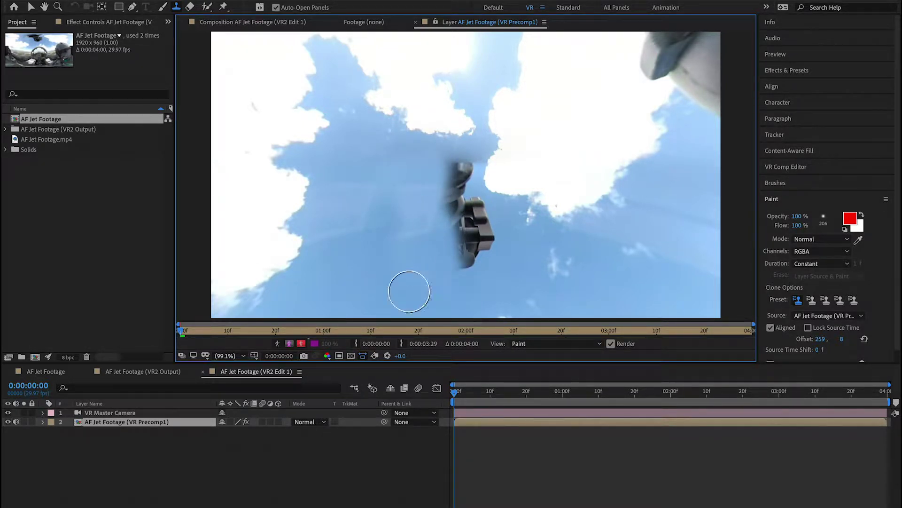
pyautogui.moveTo(438, 253)
pyautogui.mouseDown()
pyautogui.moveTo(447, 196)
pyautogui.moveTo(441, 246)
pyautogui.moveTo(476, 263)
pyautogui.moveTo(457, 260)
pyautogui.moveTo(465, 263)
pyautogui.moveTo(481, 240)
pyautogui.moveTo(467, 209)
pyautogui.moveTo(473, 203)
pyautogui.moveTo(481, 215)
pyautogui.mouseUp()
pyautogui.keyDown('alt'); pyautogui.click(395, 265); pyautogui.keyUp('alt')
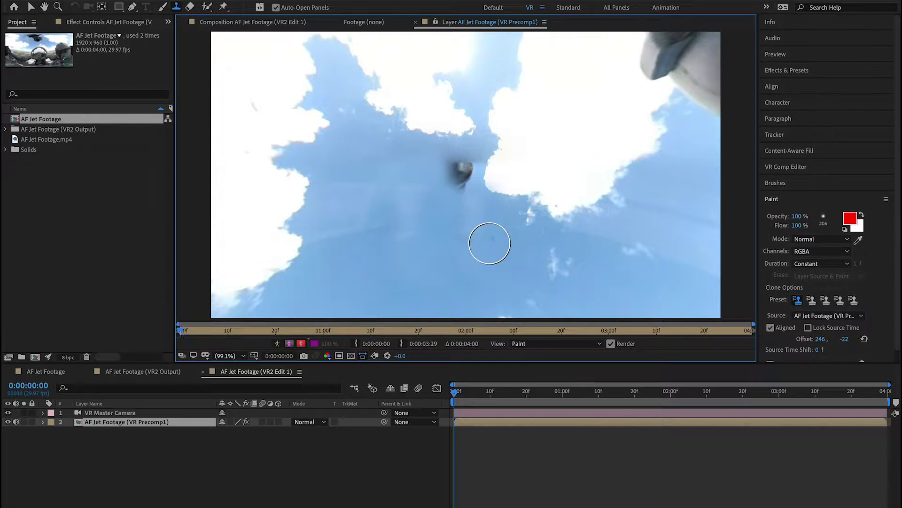
# Paint out the remaining mount remnants with cloned sky and return to the Composition view
pyautogui.keyDown('alt'); pyautogui.click(439, 249); pyautogui.keyUp('alt')
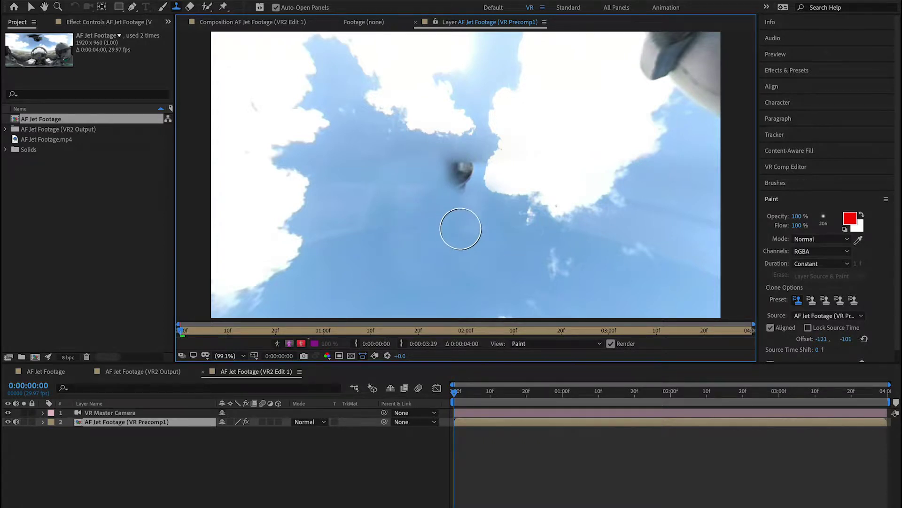
pyautogui.moveTo(461, 226)
pyautogui.mouseDown()
pyautogui.moveTo(459, 169)
pyautogui.moveTo(443, 177)
pyautogui.moveTo(456, 167)
pyautogui.mouseUp()
pyautogui.keyDown('alt'); pyautogui.click(427, 195); pyautogui.keyUp('alt')
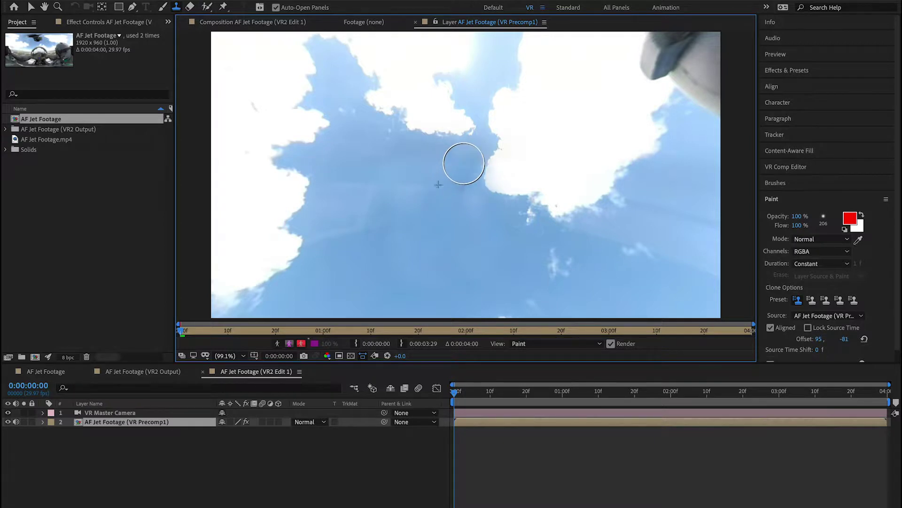
pyautogui.keyDown('alt'); pyautogui.click(449, 211); pyautogui.keyUp('alt')
pyautogui.keyDown('alt'); pyautogui.click(469, 234); pyautogui.keyUp('alt')
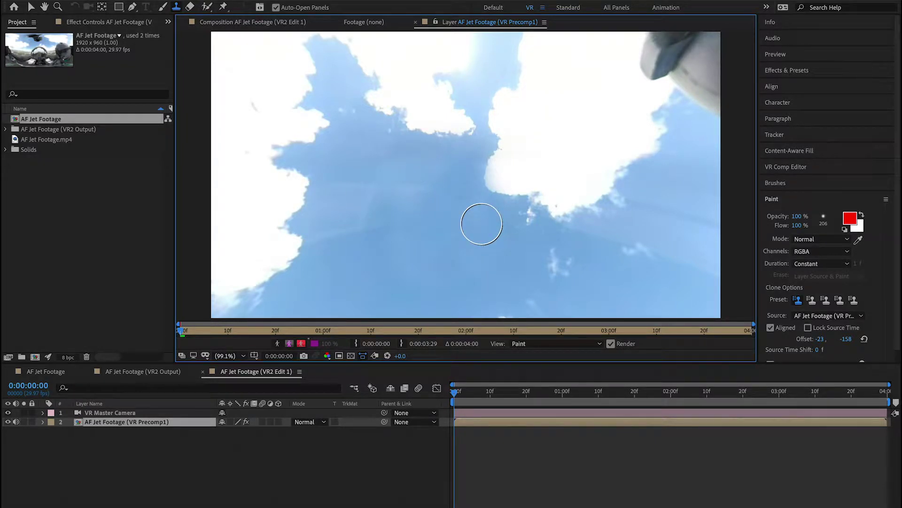
pyautogui.click(244, 23)
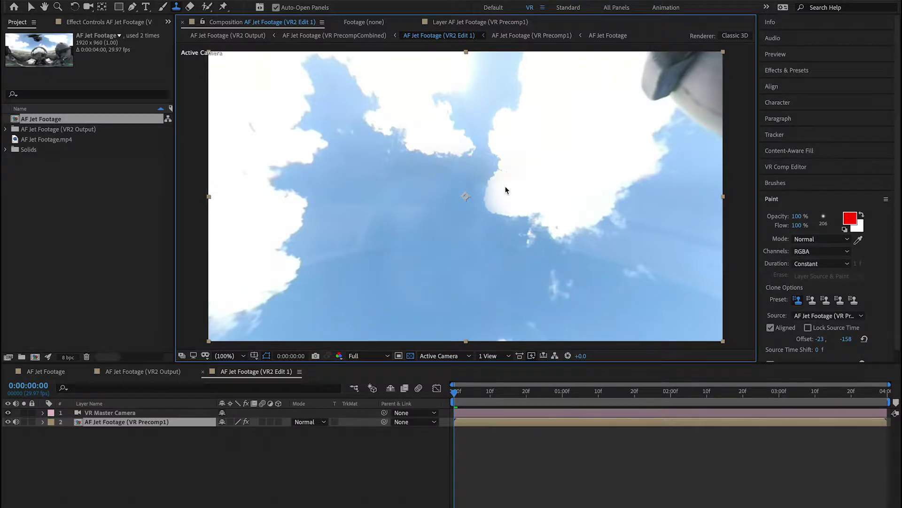
# Scrub the AF Jet Footage (VR2 Output) 360 view to review the paint, then reopen VR2 Edit 1
pyautogui.click(773, 199)
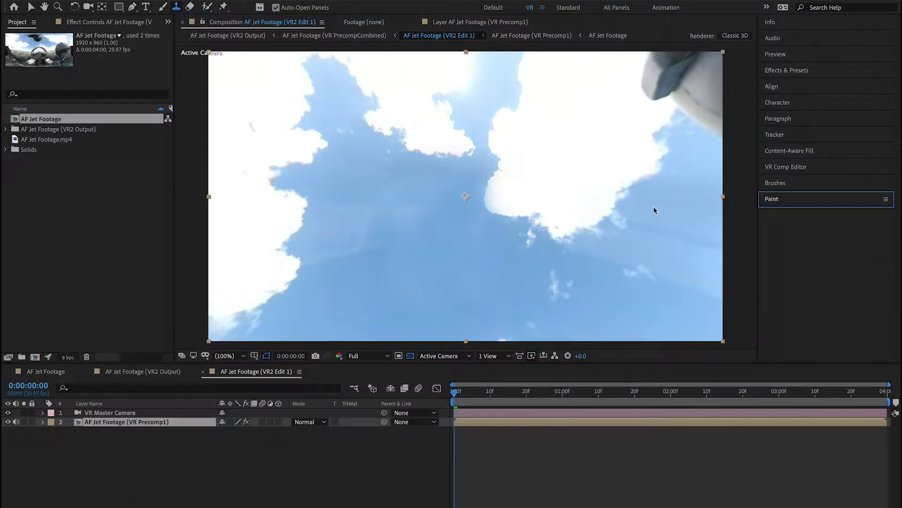
pyautogui.click(795, 168)
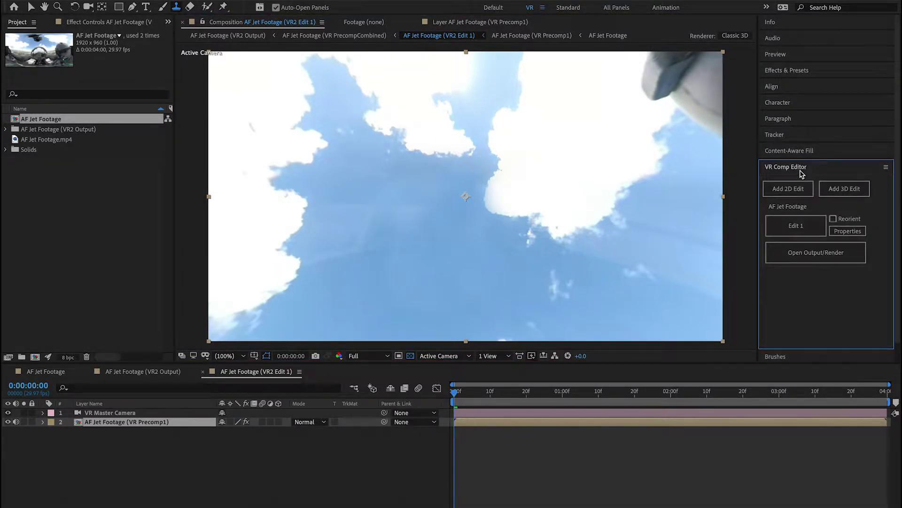
pyautogui.click(812, 250)
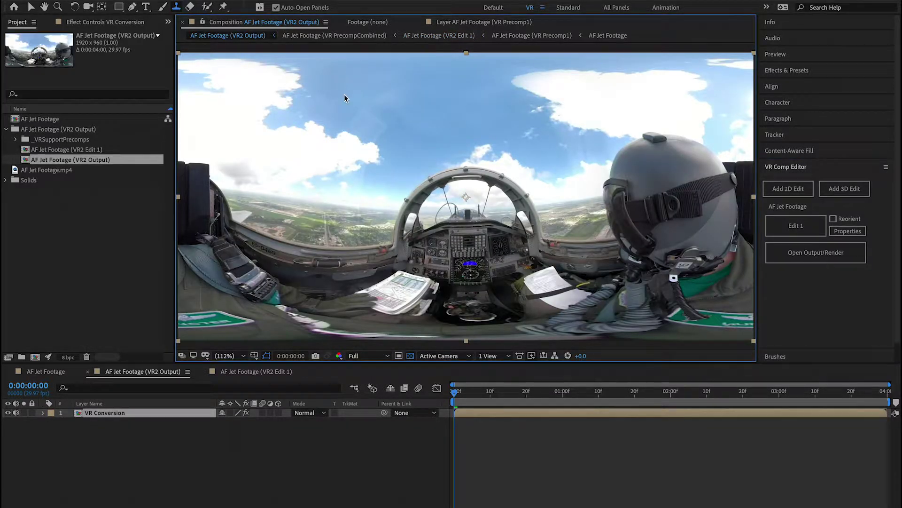
pyautogui.moveTo(478, 392); pyautogui.dragTo(449, 392)
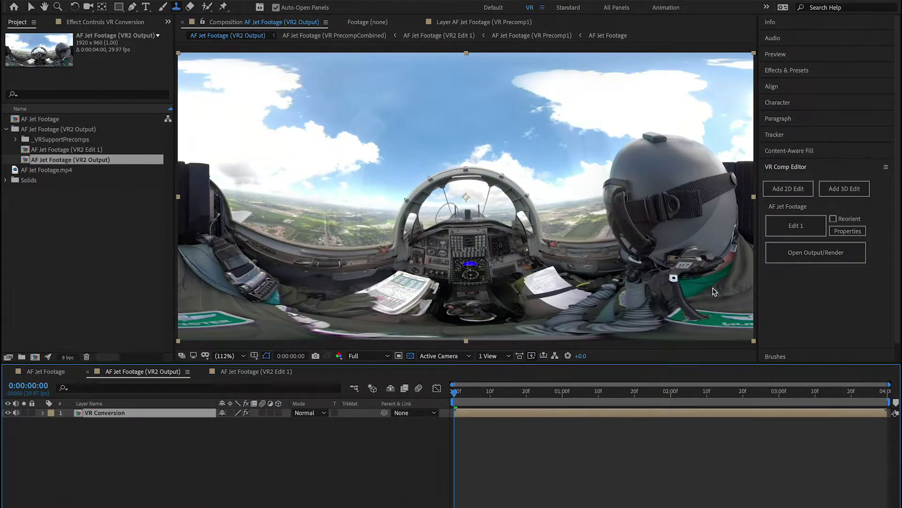
pyautogui.click(793, 226)
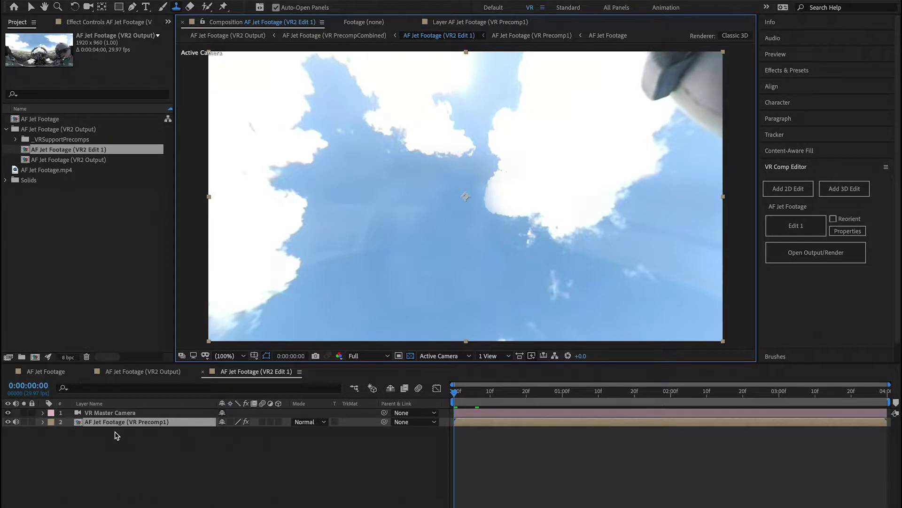
pyautogui.click(43, 422)
pyautogui.click(53, 432)
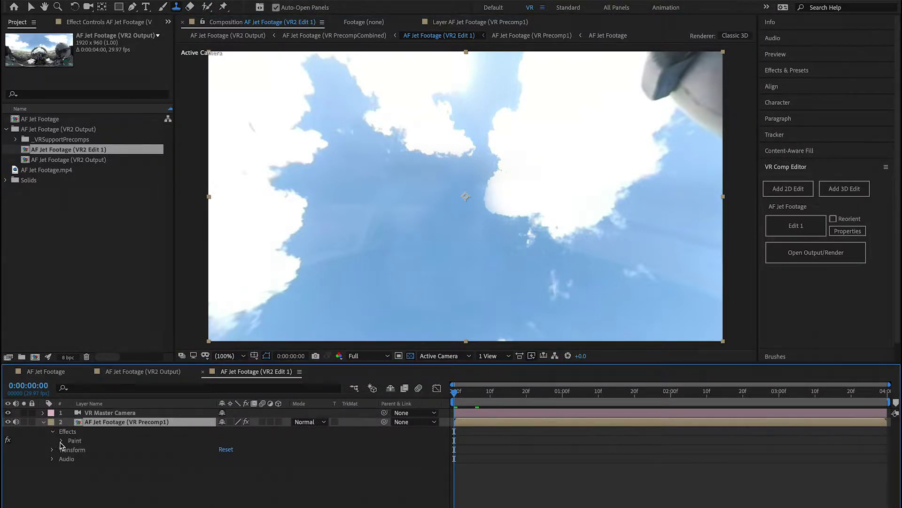
pyautogui.click(61, 441)
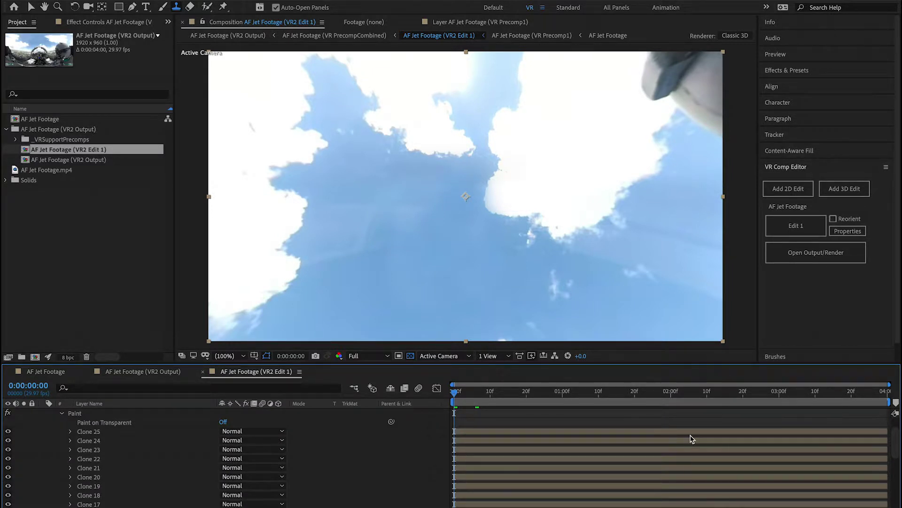
pyautogui.scroll(2, 131, 435)
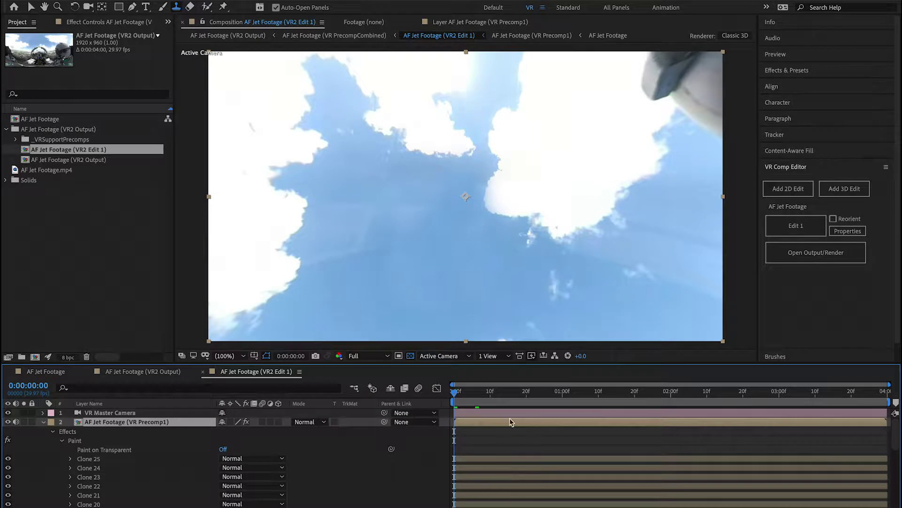
pyautogui.click(44, 422)
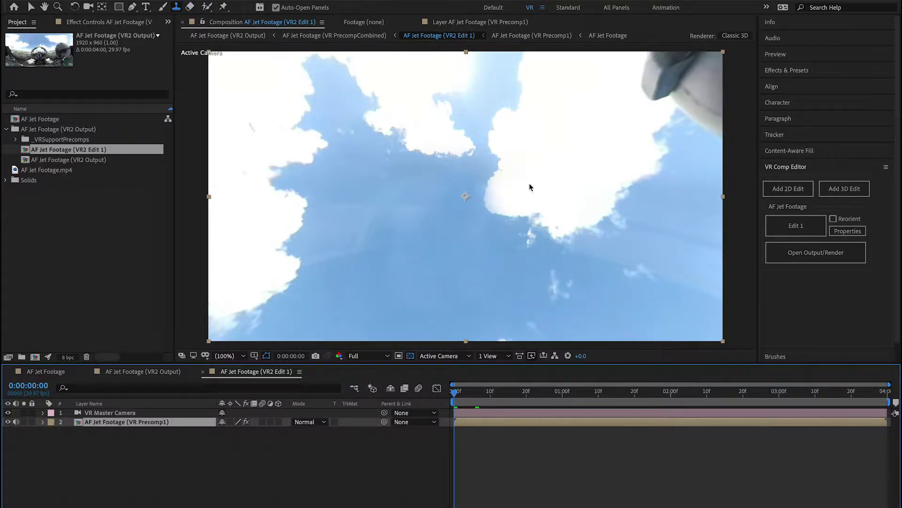
# Add a 3D edit of the AF Jet Footage composition, creating VR2 Edit 2
pyautogui.click(143, 371)
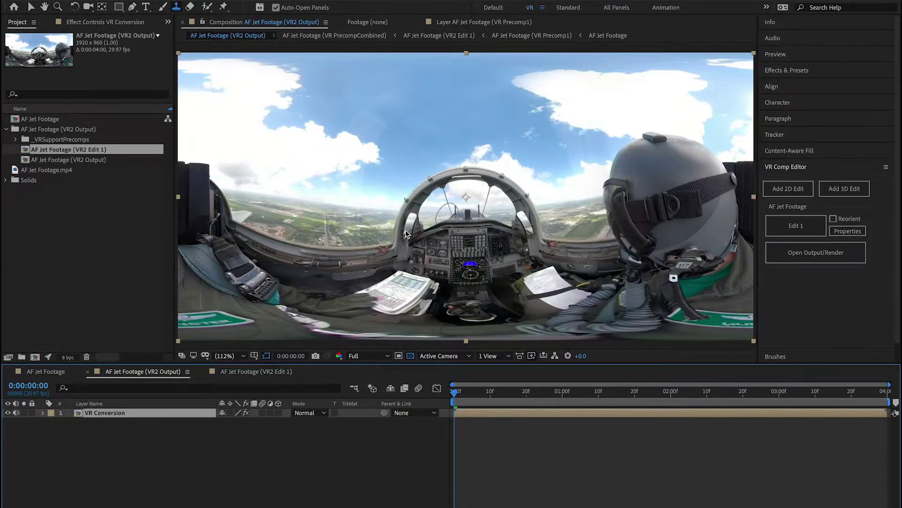
pyautogui.click(257, 372)
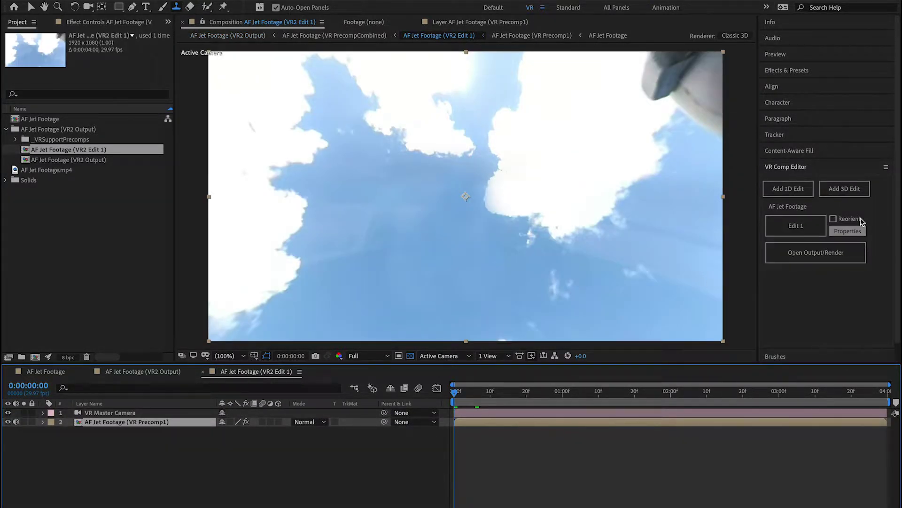
pyautogui.click(853, 196)
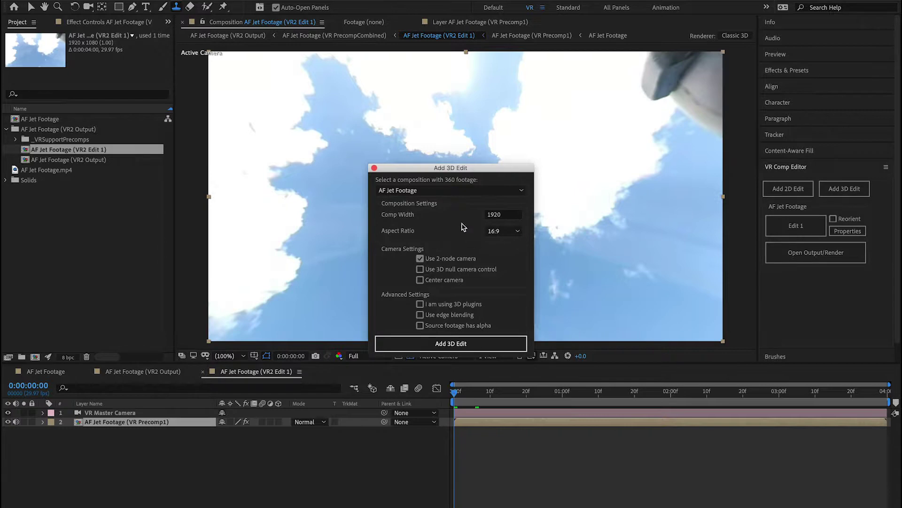
pyautogui.click(447, 190)
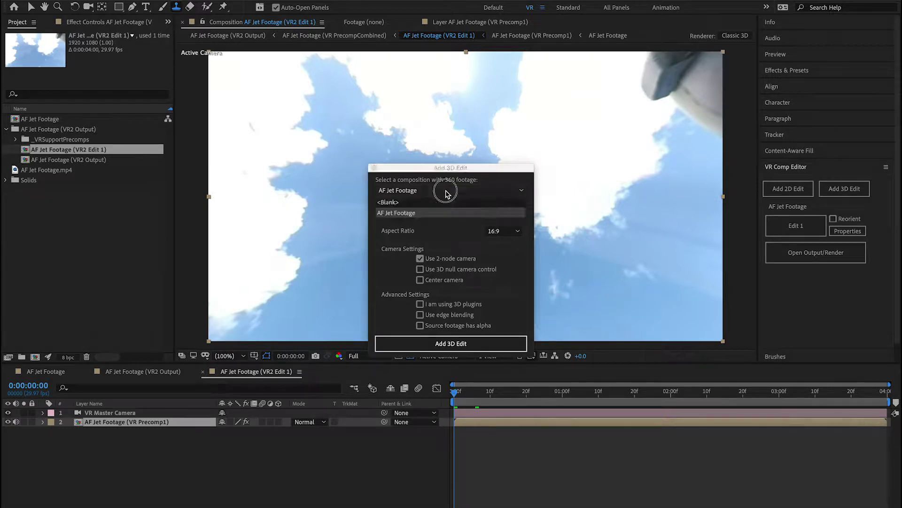
pyautogui.click(410, 213)
pyautogui.click(440, 343)
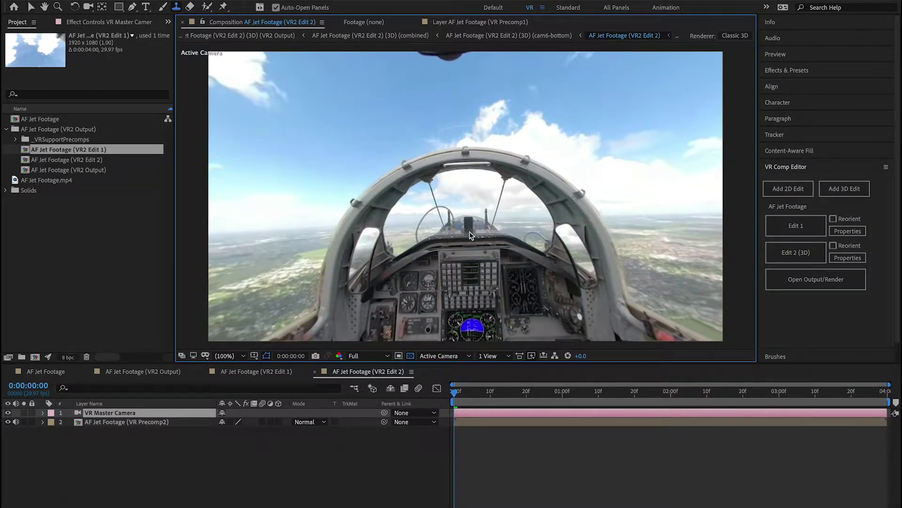
# Orbit the VR Master Camera so the instrument panel sits level at frame centre
pyautogui.press('c')
pyautogui.moveTo(472, 196)
pyautogui.mouseDown()
pyautogui.moveTo(469, 222)
pyautogui.moveTo(468, 191)
pyautogui.mouseUp()
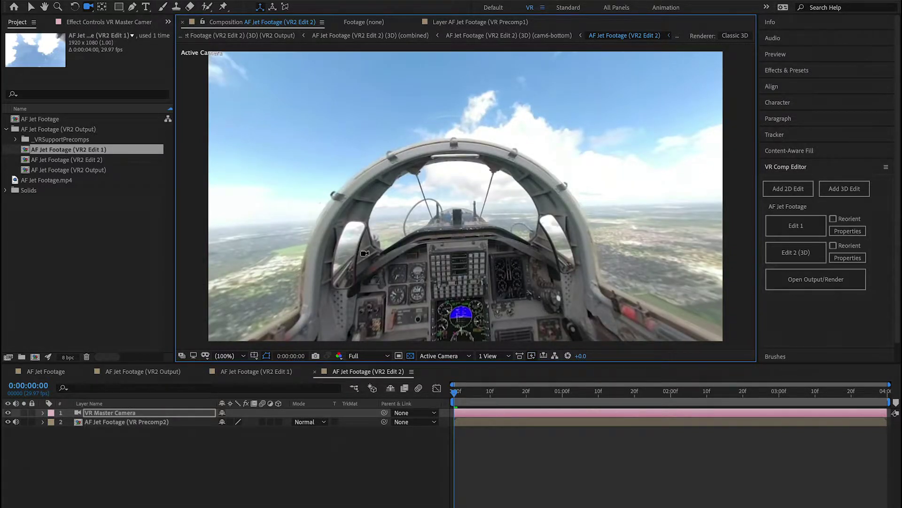
pyautogui.moveTo(435, 269); pyautogui.dragTo(442, 256)
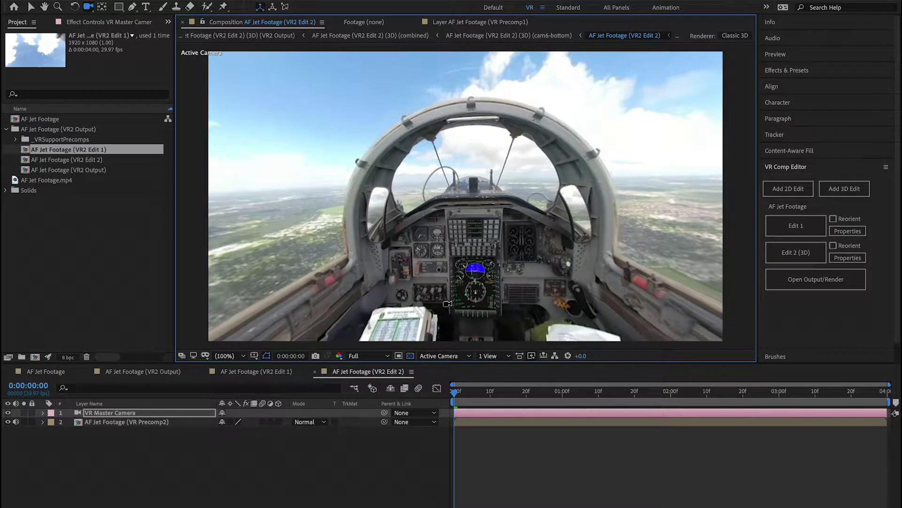
# Duplicate the cockpit footage layer and trace the panel's left, bottom and right edges with a Pen mask
pyautogui.click(100, 423)
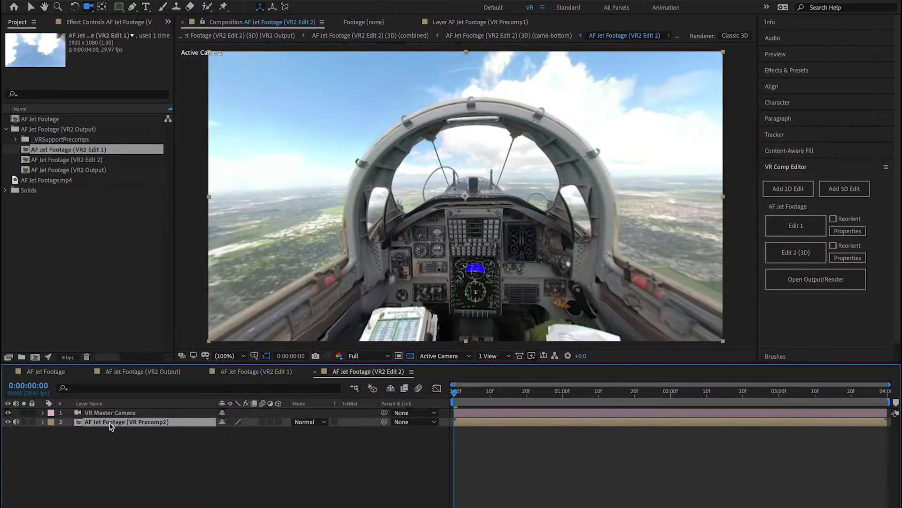
pyautogui.hotkey('ctrl', 'd')
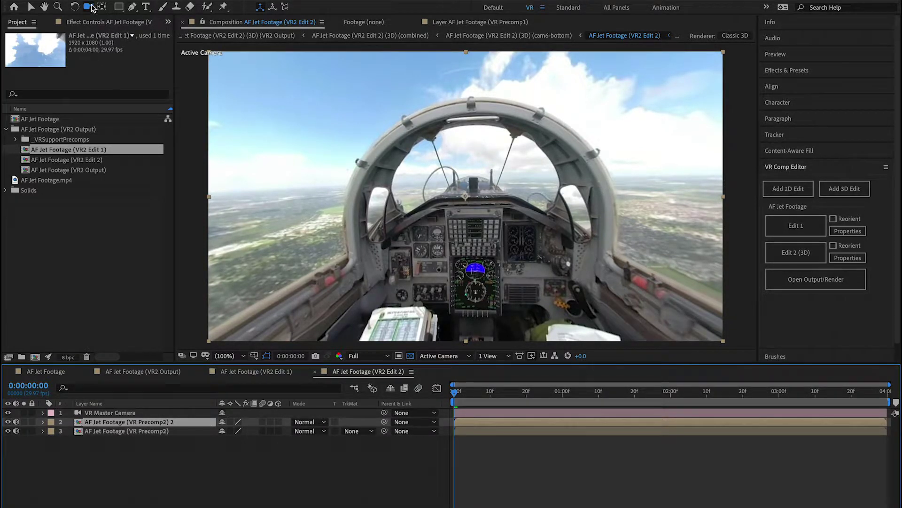
pyautogui.click(134, 7)
pyautogui.click(377, 246)
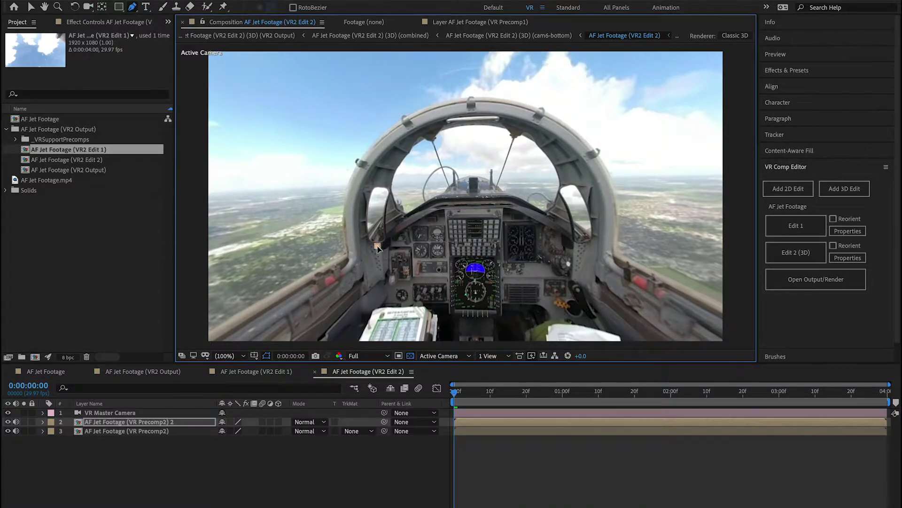
pyautogui.click(387, 312)
pyautogui.click(492, 321)
pyautogui.click(569, 299)
pyautogui.click(571, 256)
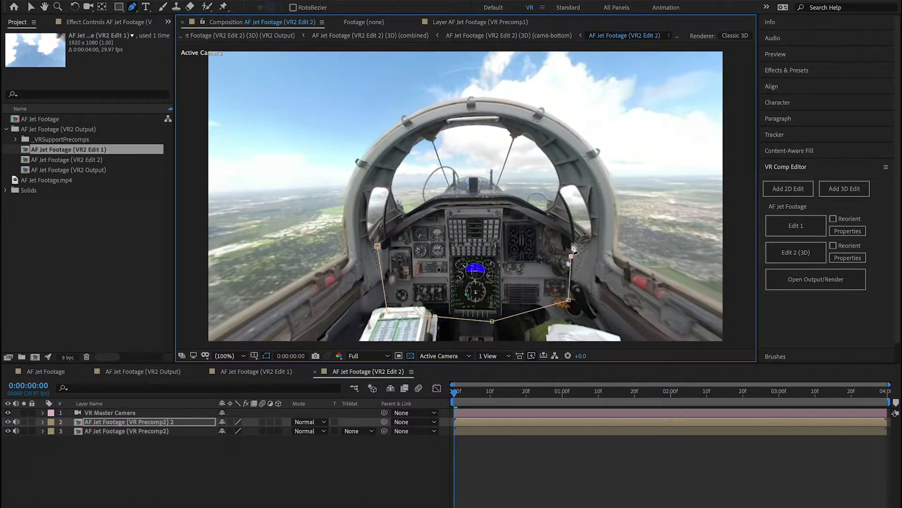
pyautogui.click(558, 229)
# Close the mask along the panel's top, hide the original layer, and select the masked copy
pyautogui.click(503, 211)
pyautogui.click(433, 213)
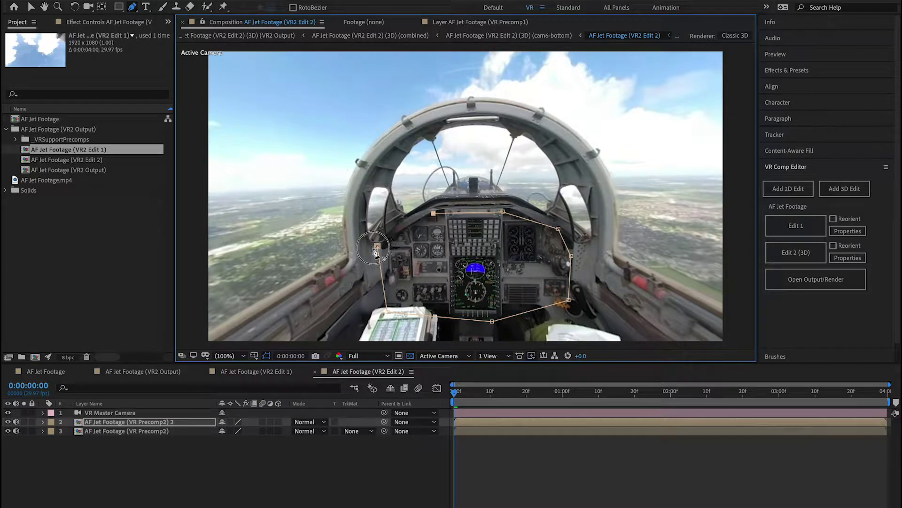
pyautogui.click(377, 246)
pyautogui.click(8, 431)
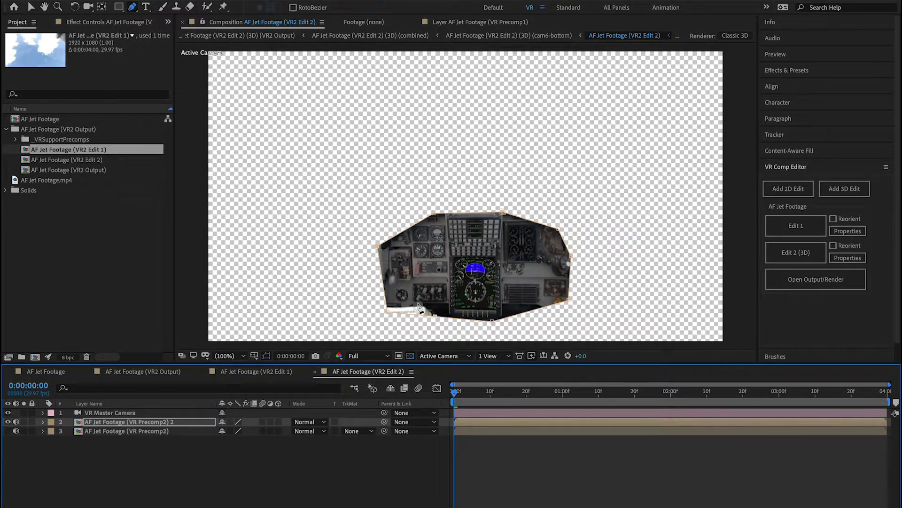
pyautogui.click(113, 423)
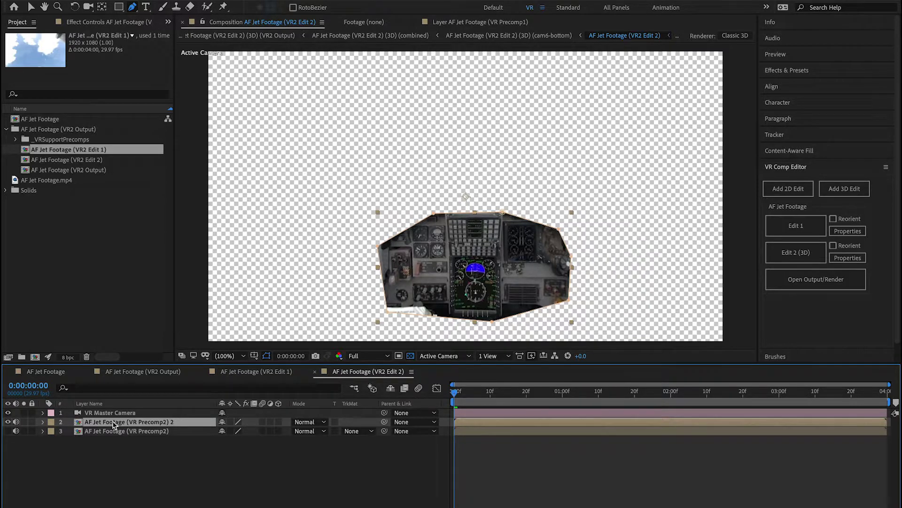
# Pre-compose the masked instrument-panel layer into a composition named 'precomp footage'
pyautogui.hotkey('ctrl', 'shift', 'c')
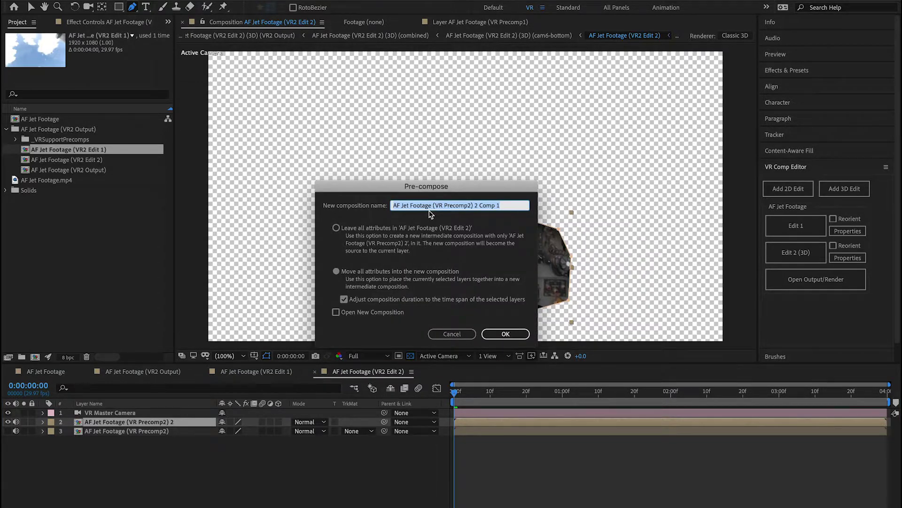
pyautogui.write('precomp footage')
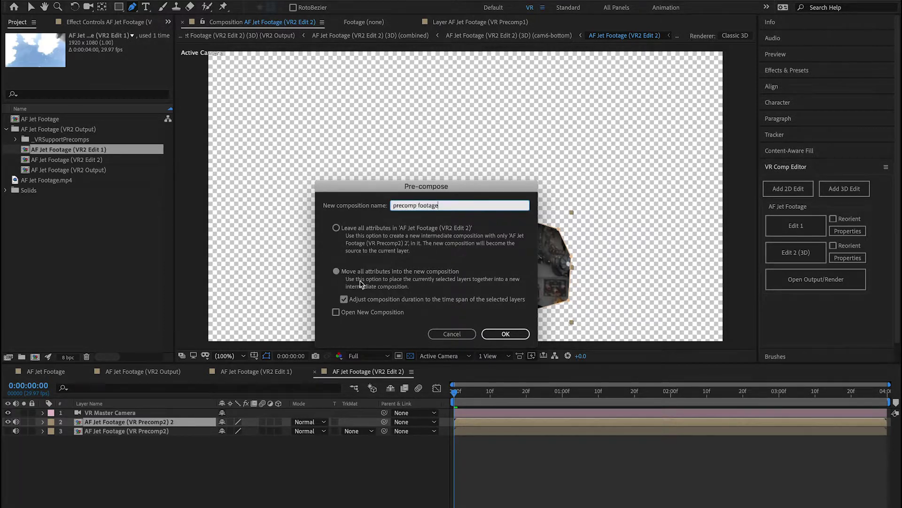
pyautogui.click(498, 334)
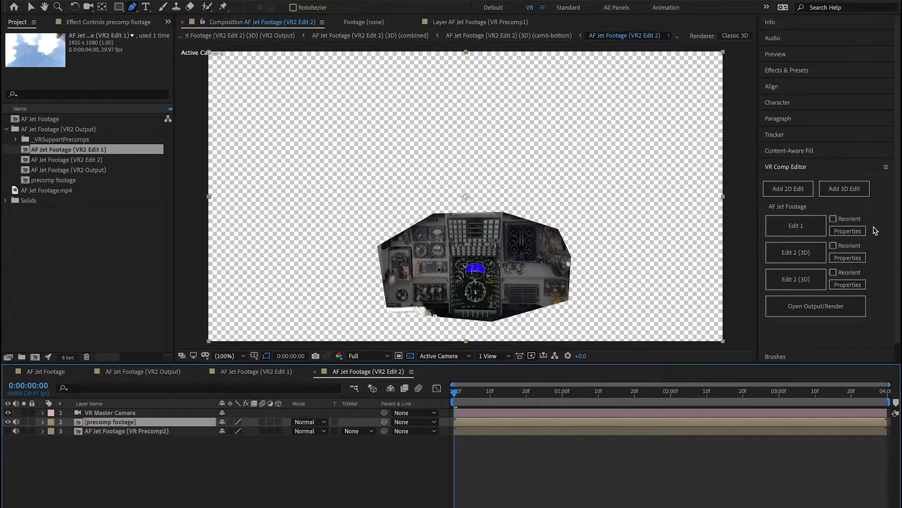
# Apply Track Camera from the Tracker panel to the precomp footage layer
pyautogui.click(775, 135)
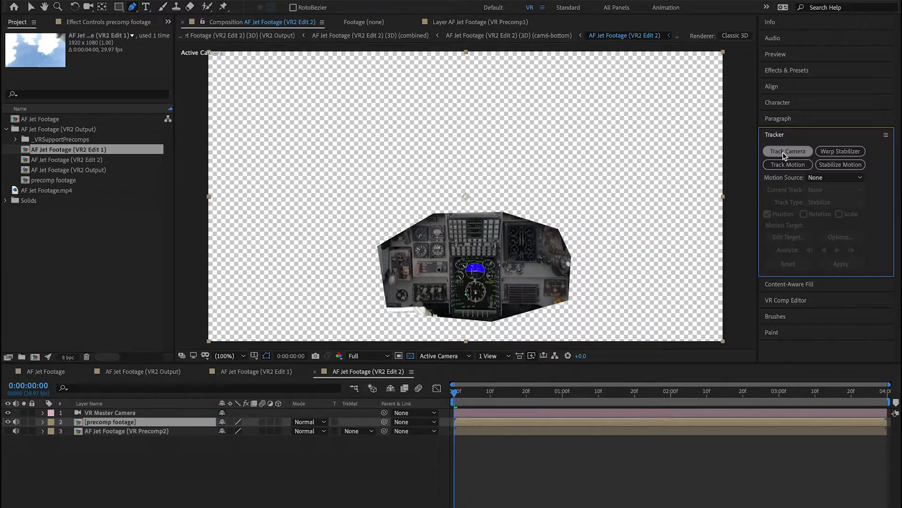
pyautogui.click(784, 151)
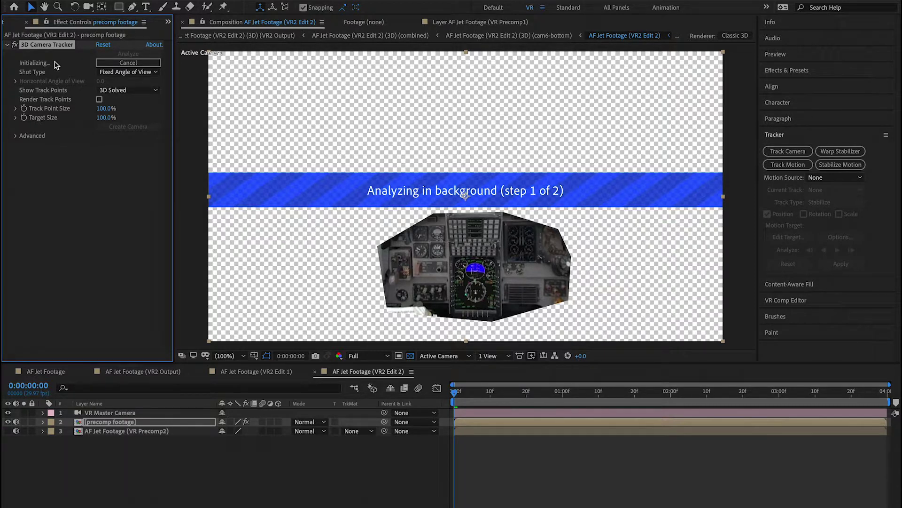
# Import Aux Target Overlay.ai into the project with Import Kind set to Composition
pyautogui.click(16, 23)
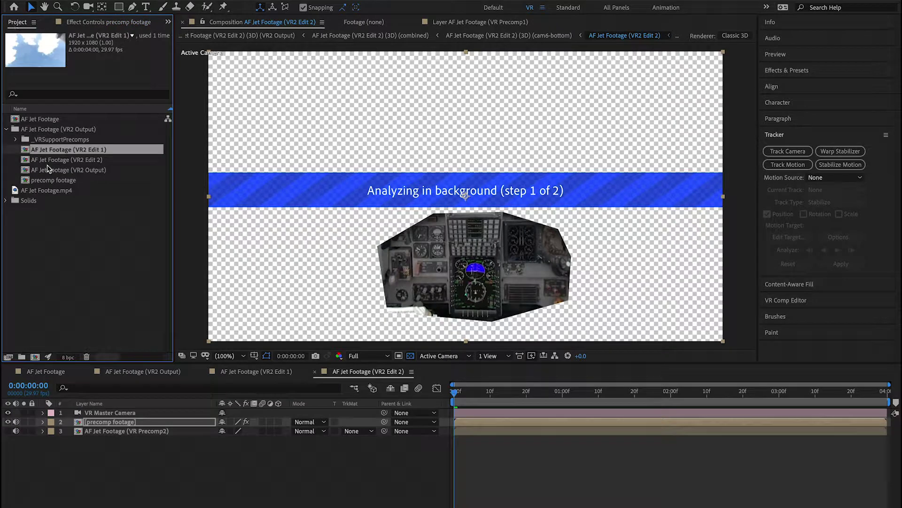
pyautogui.doubleClick(51, 228)
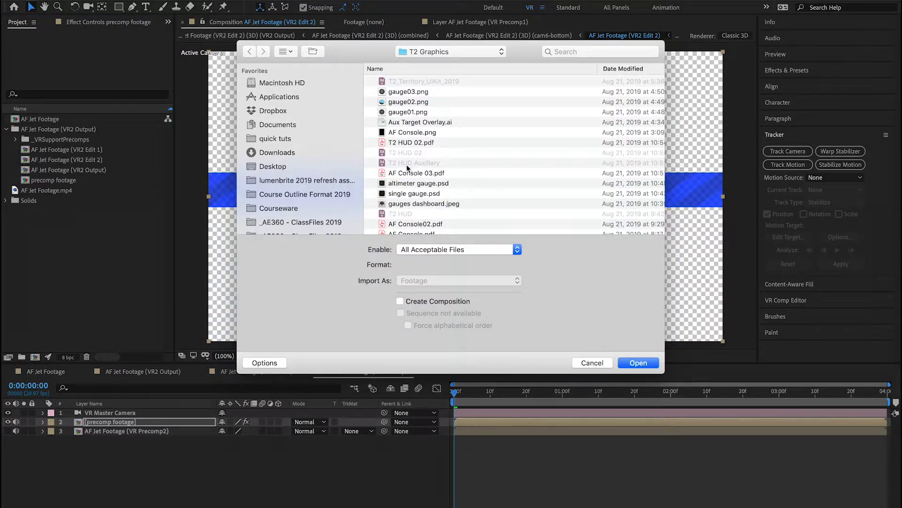
pyautogui.scroll(-1, 414, 175)
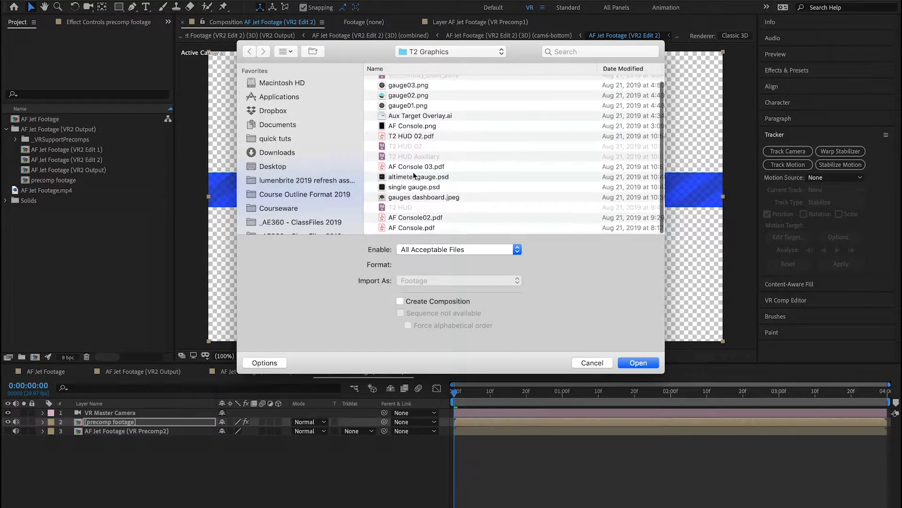
pyautogui.click(411, 120)
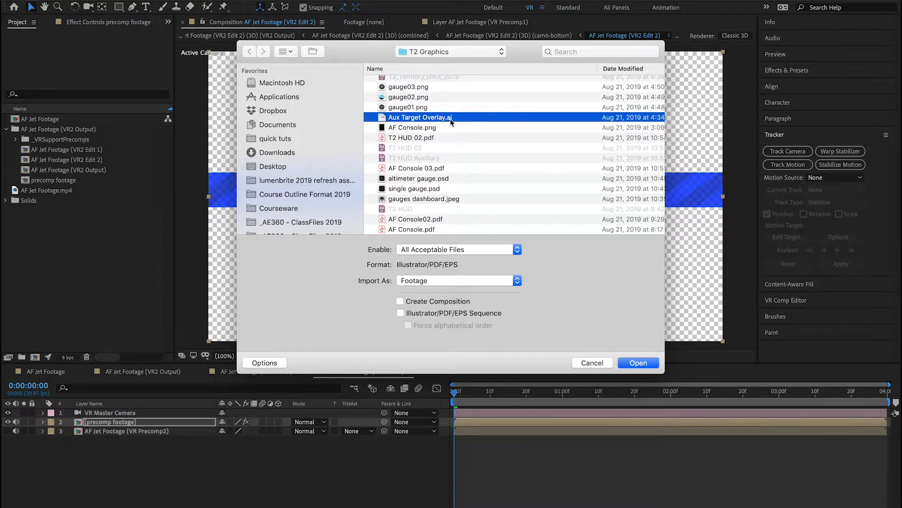
pyautogui.click(638, 363)
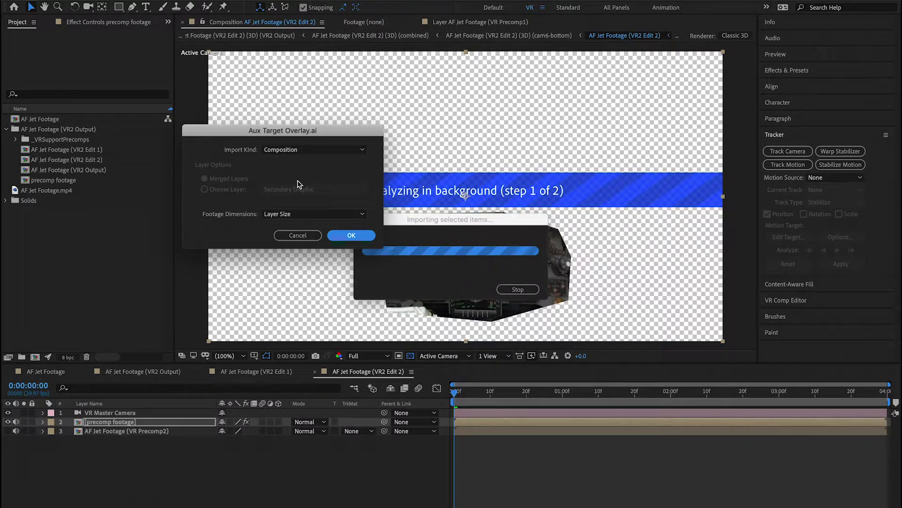
pyautogui.click(350, 238)
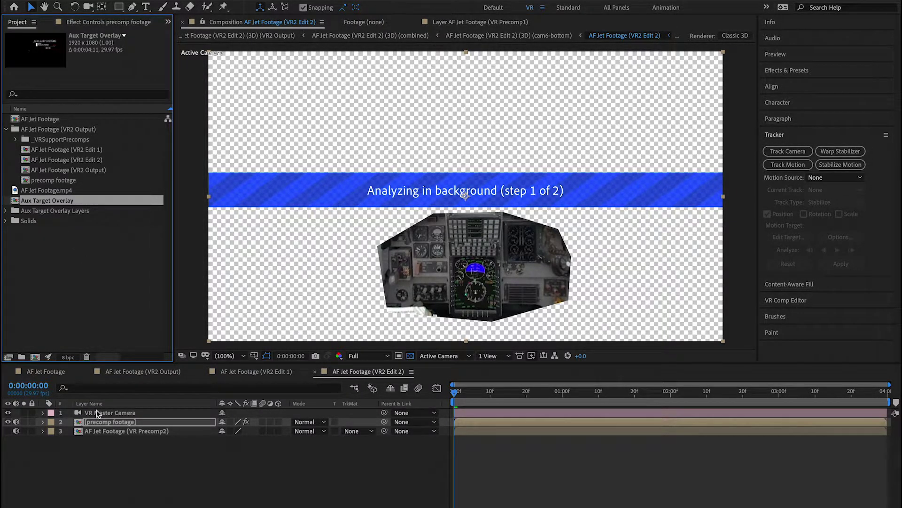
pyautogui.click(104, 23)
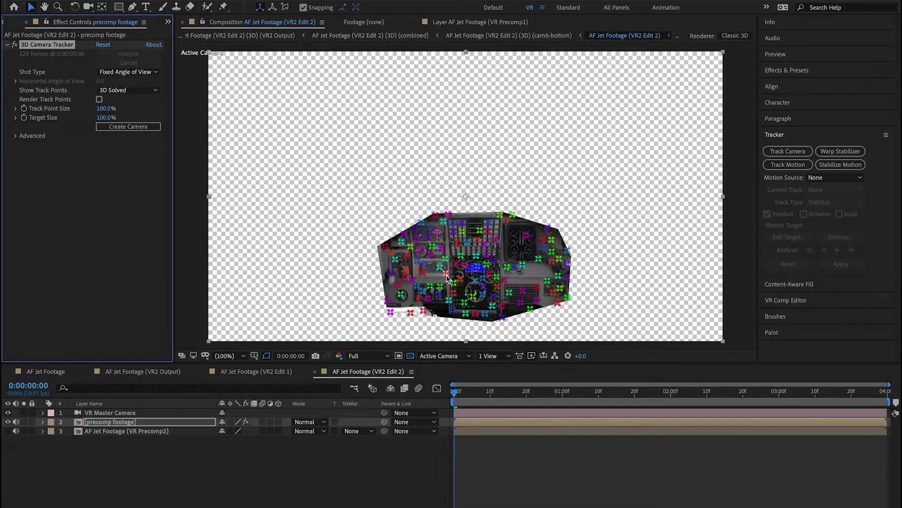
# Create a 3D Tracker Camera from the solved instrument-panel track
pyautogui.click(121, 129)
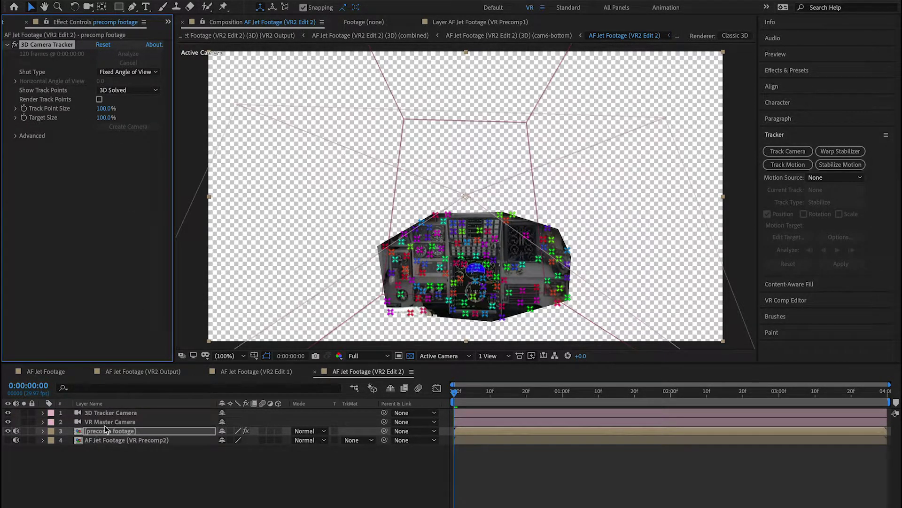
pyautogui.click(794, 301)
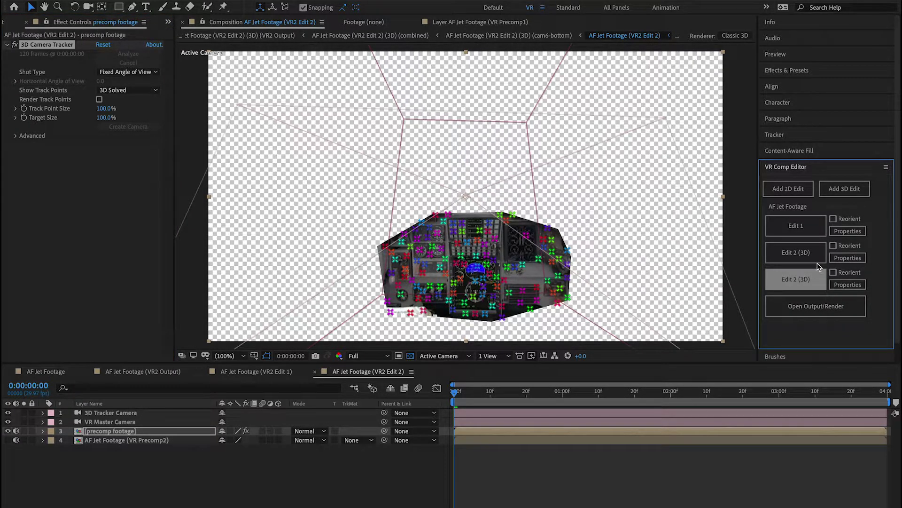
# Run Track Scene on Edit 2 (3D) to parent VR Master Camera, picking three left-gauge track points
pyautogui.click(848, 258)
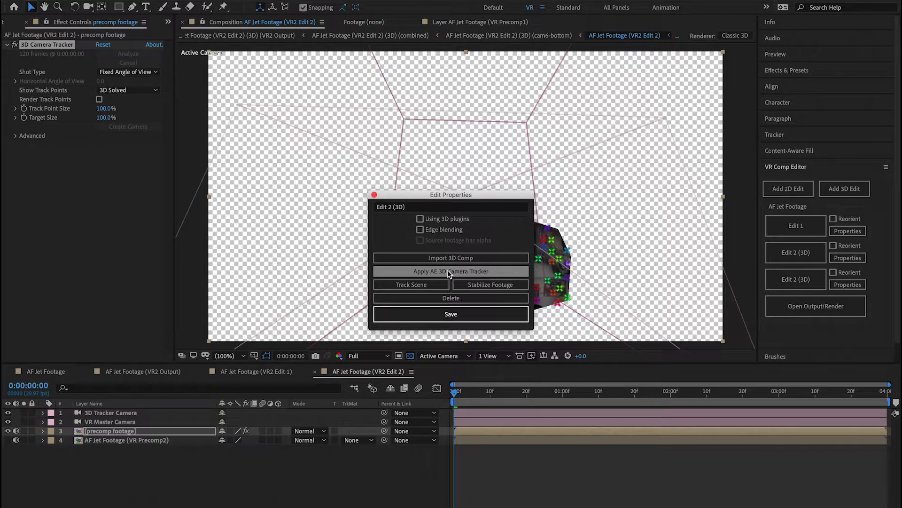
pyautogui.click(411, 285)
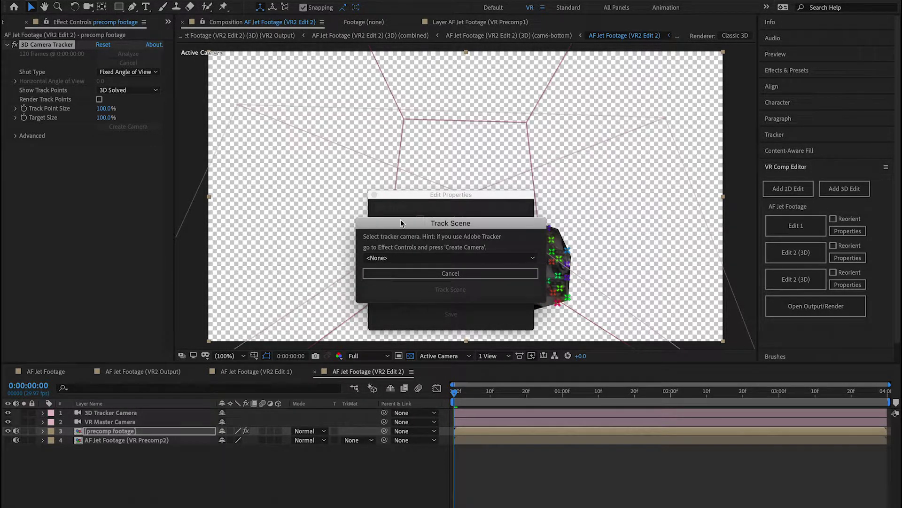
pyautogui.click(428, 274)
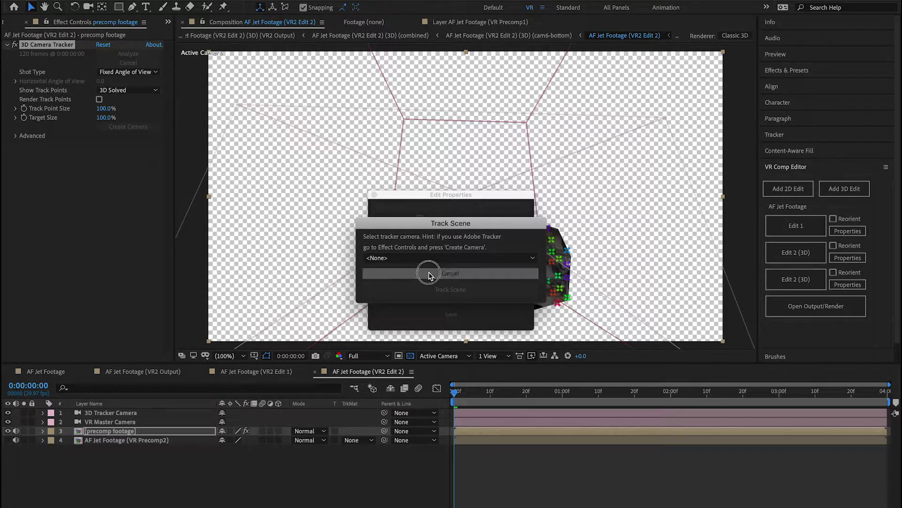
pyautogui.click(375, 195)
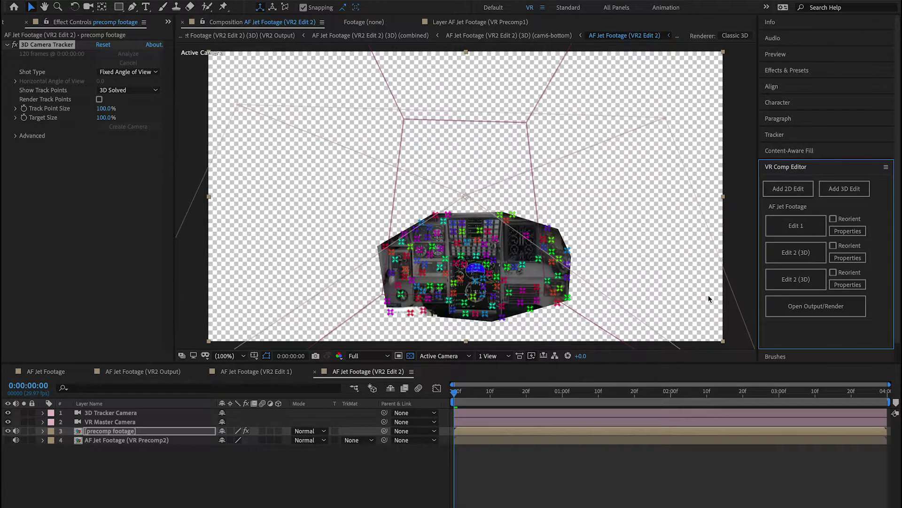
pyautogui.click(847, 284)
pyautogui.click(430, 288)
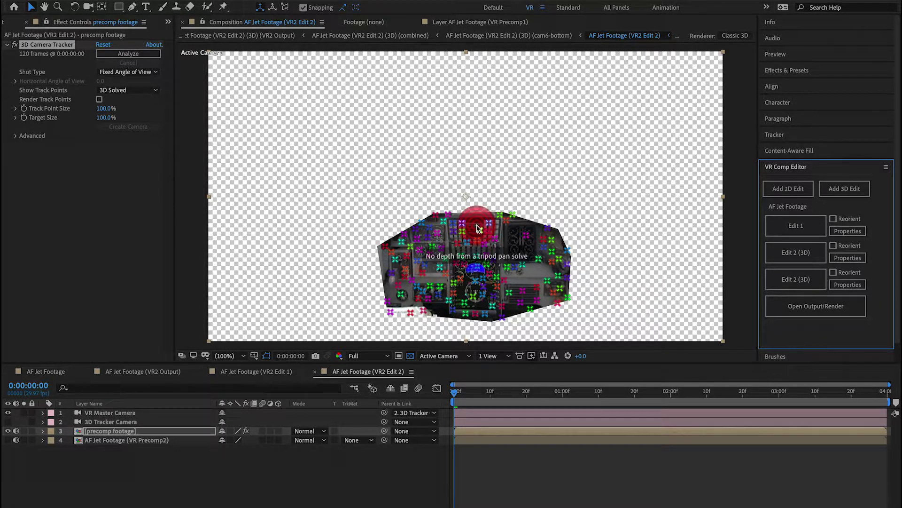
pyautogui.click(422, 275)
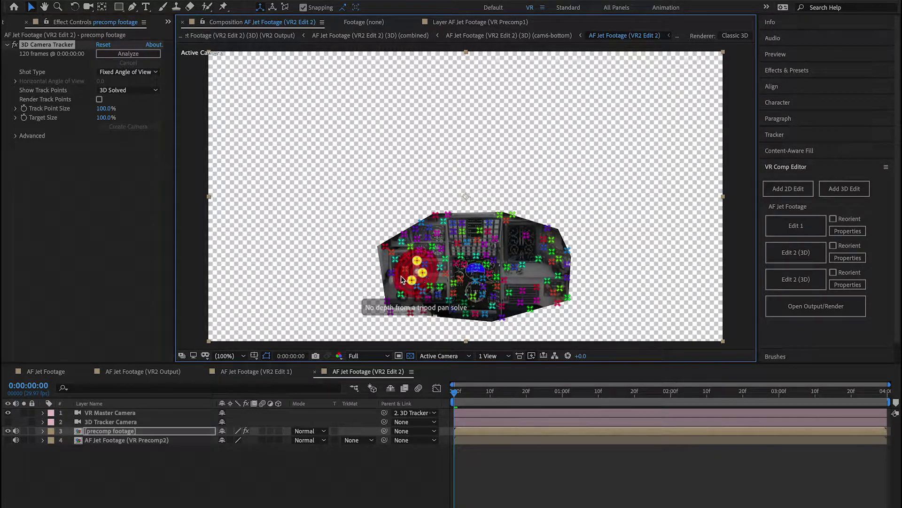
# Create a Text layer at the chosen track points and go to frame 6
pyautogui.rightClick(417, 270)
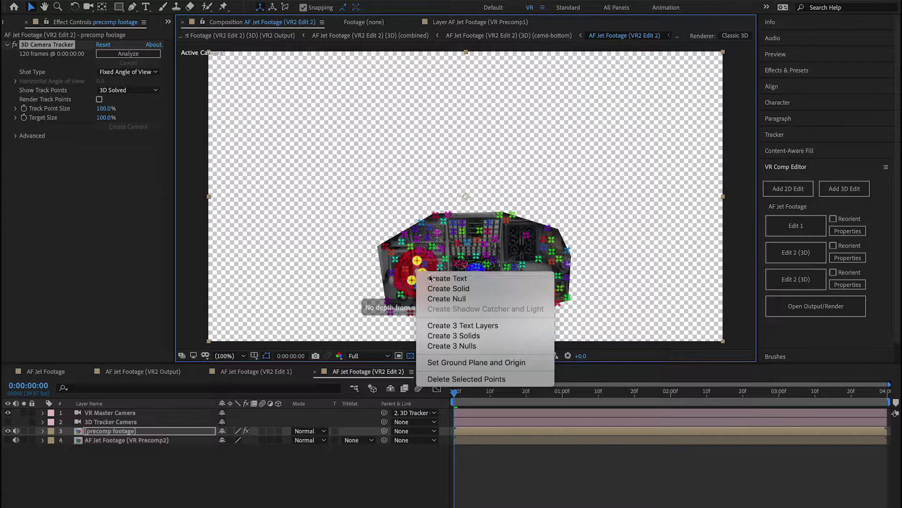
pyautogui.click(447, 277)
pyautogui.moveTo(503, 393); pyautogui.dragTo(530, 395)
# Show the jet footage layer and add Aux Target Overlay as the top timeline layer
pyautogui.click(8, 449)
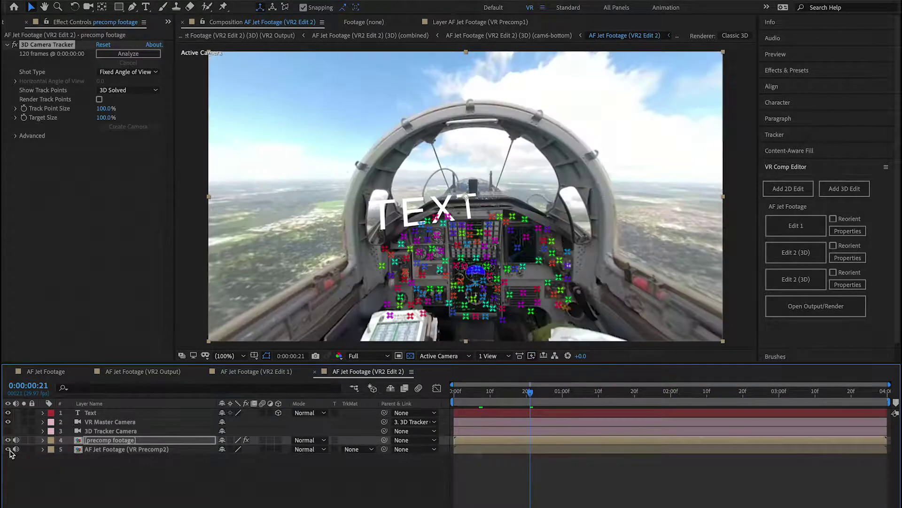
pyautogui.moveTo(531, 394); pyautogui.dragTo(513, 394)
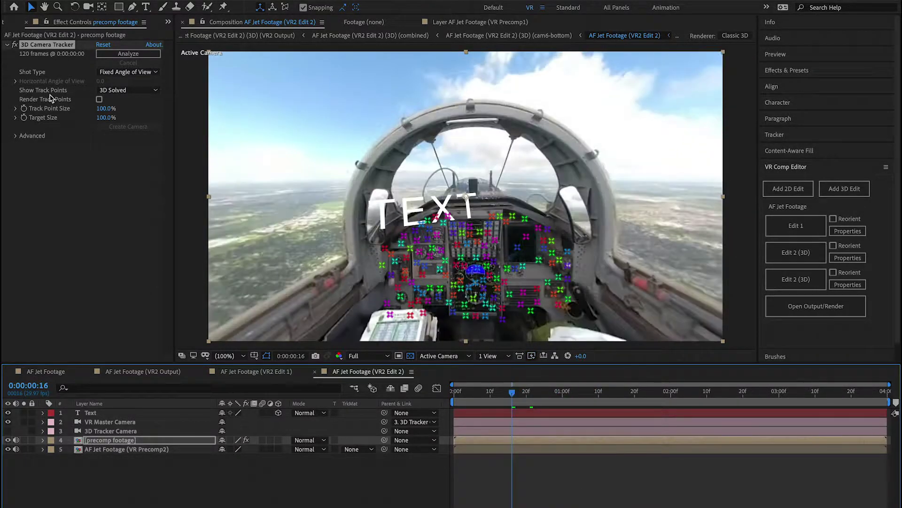
pyautogui.click(9, 22)
pyautogui.moveTo(29, 202); pyautogui.dragTo(61, 414)
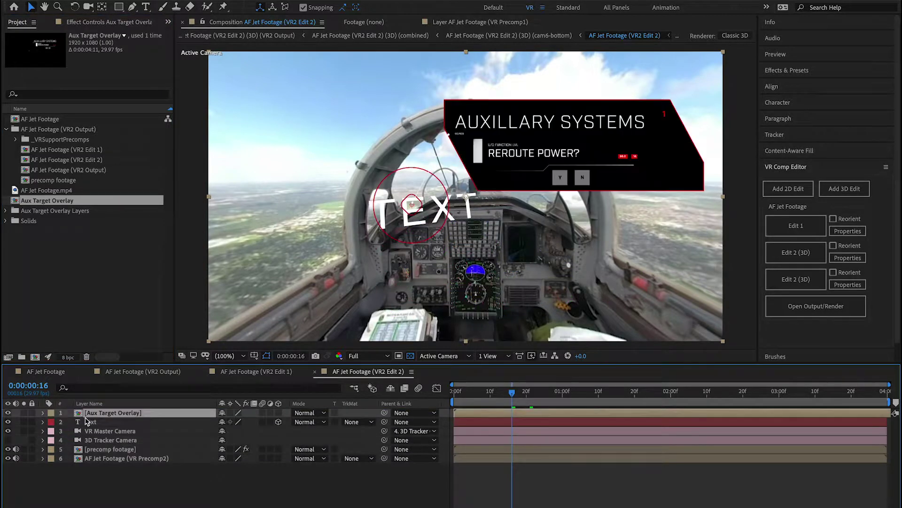
# Make the overlay 3D and paste the Text layer's Position and Scale onto it
pyautogui.click(277, 413)
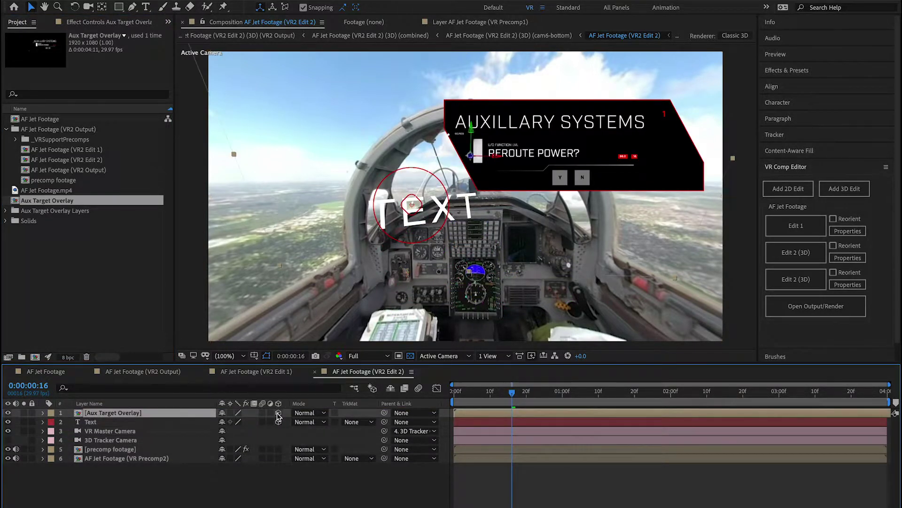
pyautogui.click(91, 422)
pyautogui.click(43, 421)
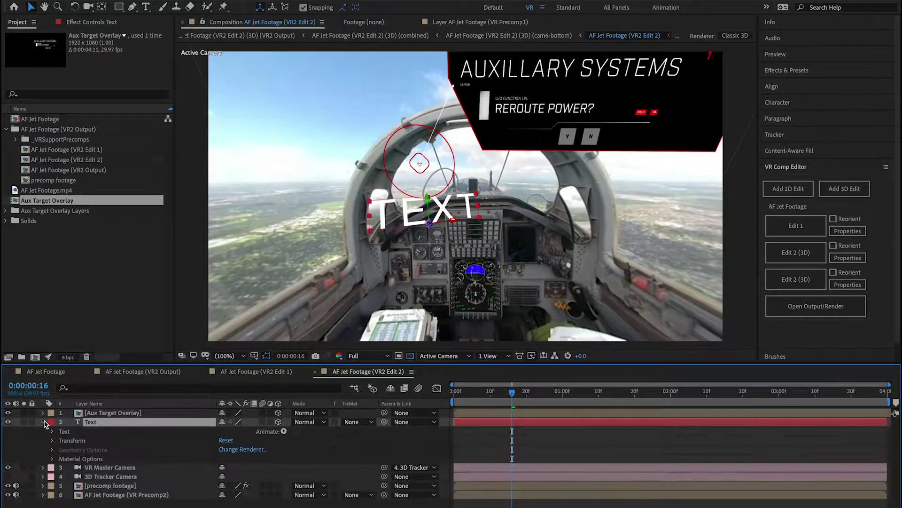
pyautogui.click(52, 431)
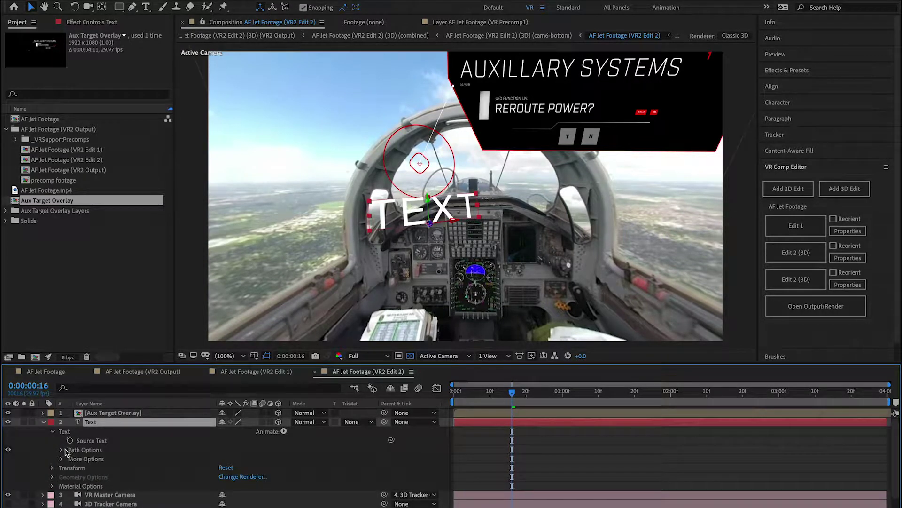
pyautogui.click(53, 469)
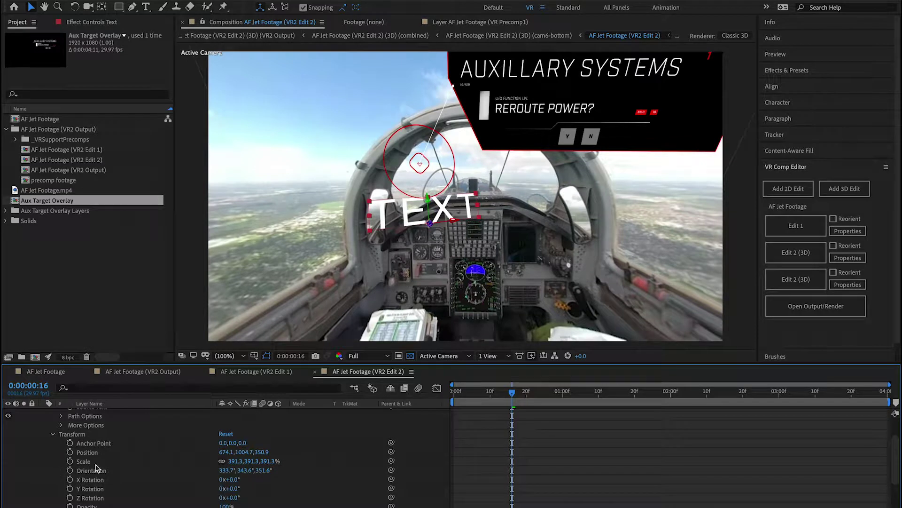
pyautogui.click(98, 454)
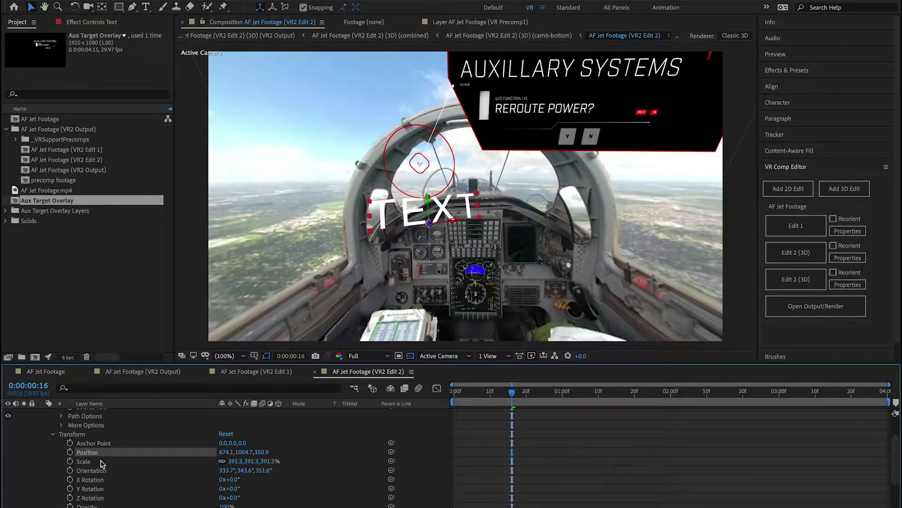
pyautogui.keyDown('shift'); pyautogui.click(101, 463); pyautogui.keyUp('shift')
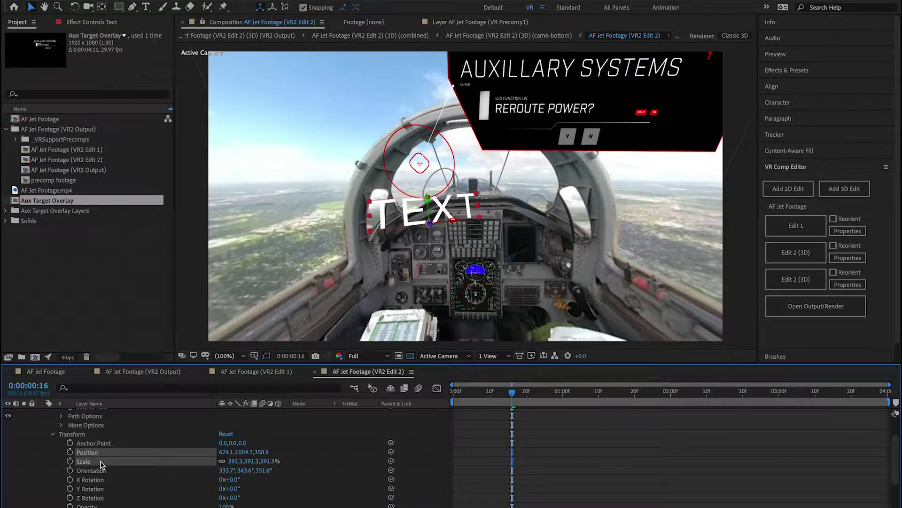
pyautogui.scroll(2, 100, 464)
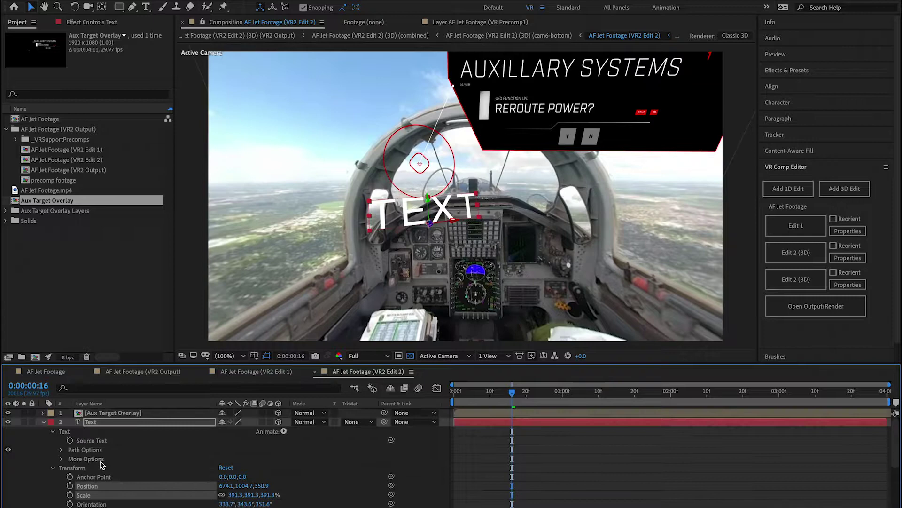
pyautogui.click(98, 413)
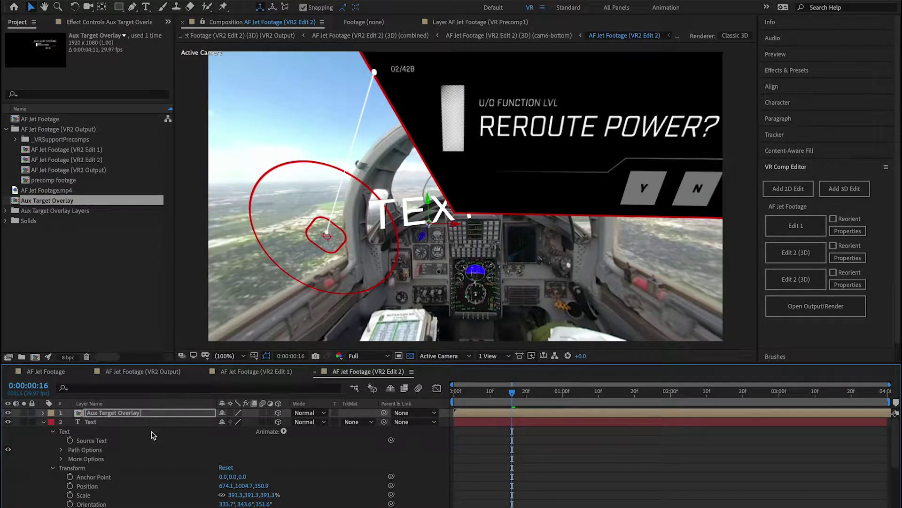
# Copy the Text layer's Orientation onto the Aux Target Overlay layer as well
pyautogui.scroll(-1, 105, 495)
pyautogui.scroll(-1, 104, 496)
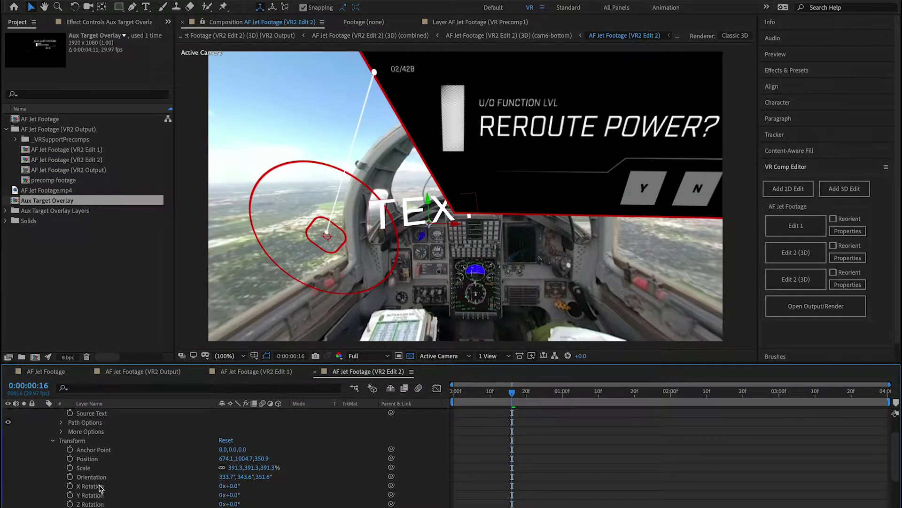
pyautogui.click(99, 478)
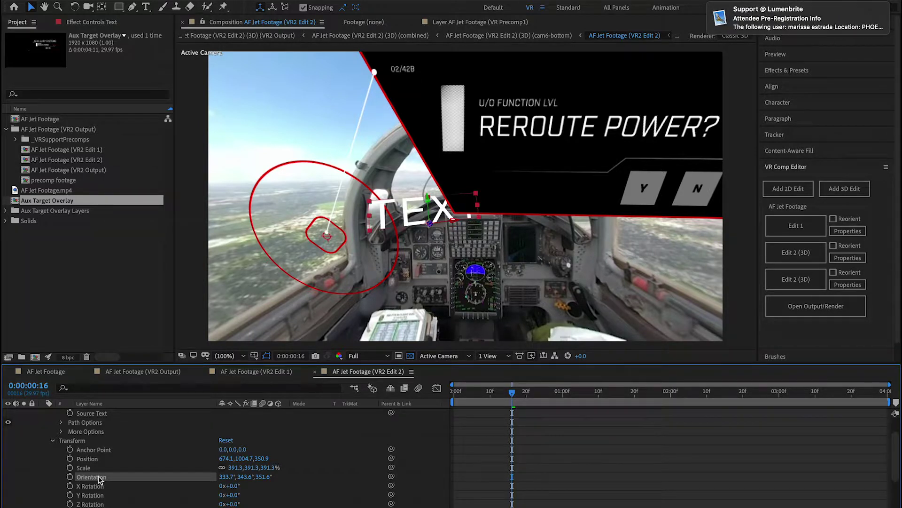
pyautogui.scroll(3, 99, 478)
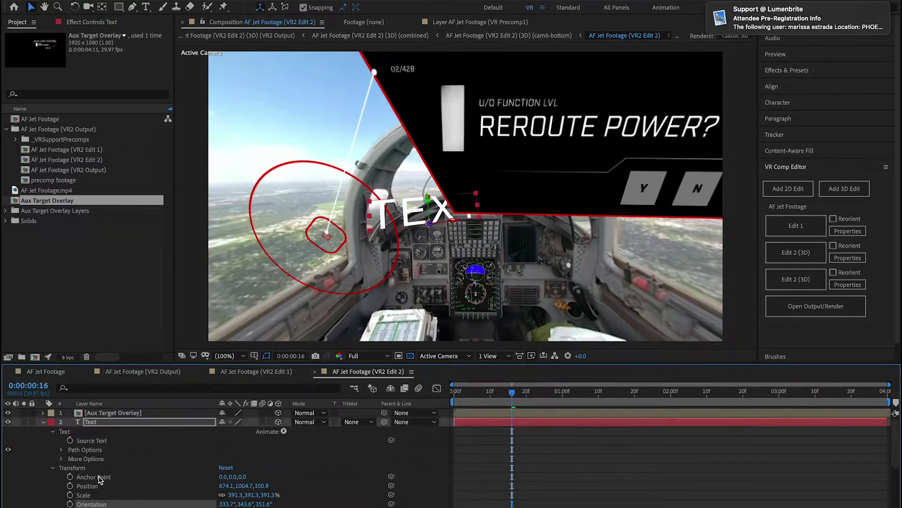
pyautogui.click(96, 423)
pyautogui.click(111, 414)
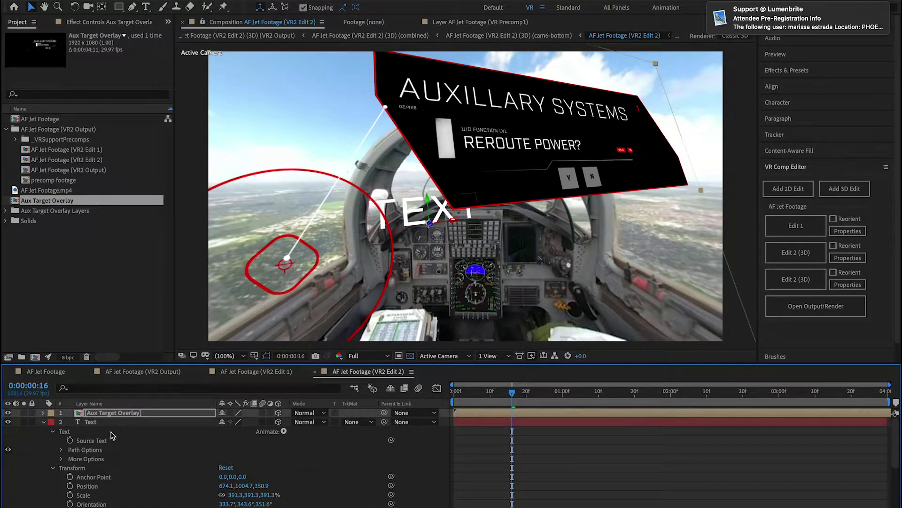
pyautogui.click(43, 421)
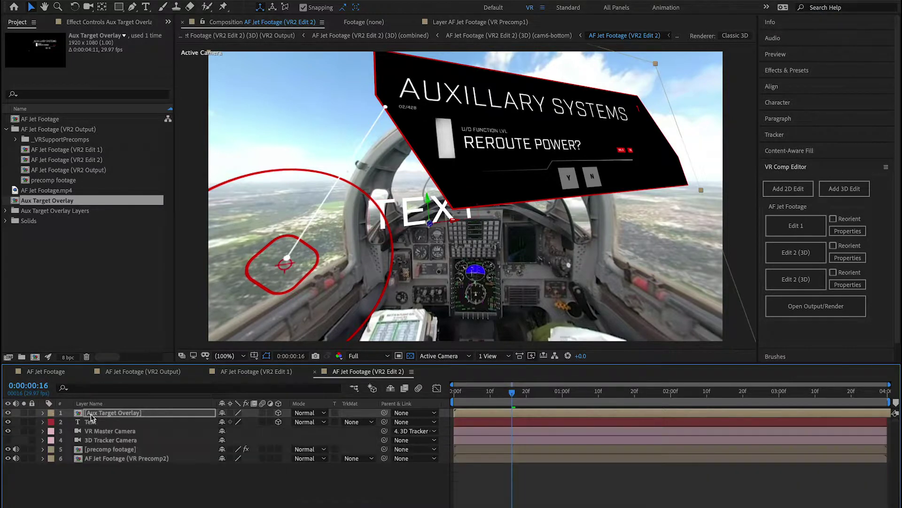
pyautogui.click(101, 414)
# Scale the overlay card to 135.3% and rotate it 11° in Y and 6° in Z
pyautogui.press('s')
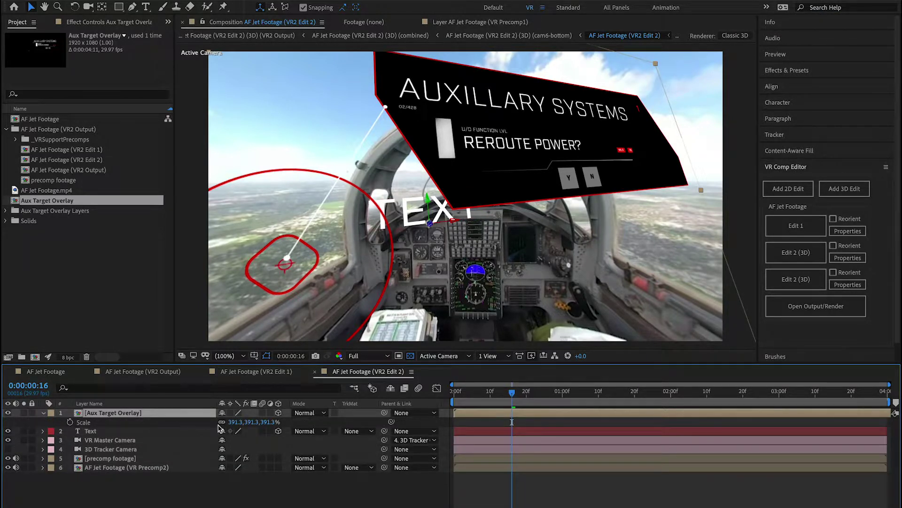
pyautogui.moveTo(235, 427); pyautogui.dragTo(131, 436)
pyautogui.press('r')
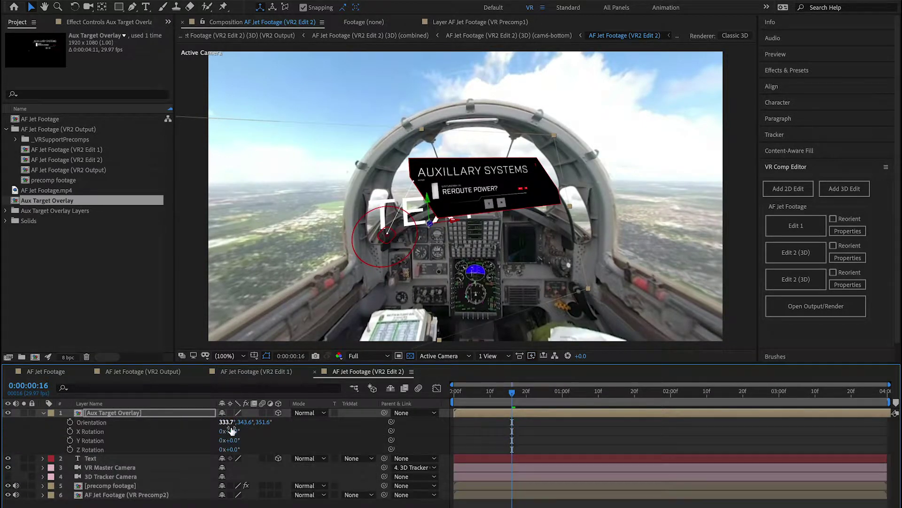
pyautogui.moveTo(231, 440); pyautogui.dragTo(240, 450)
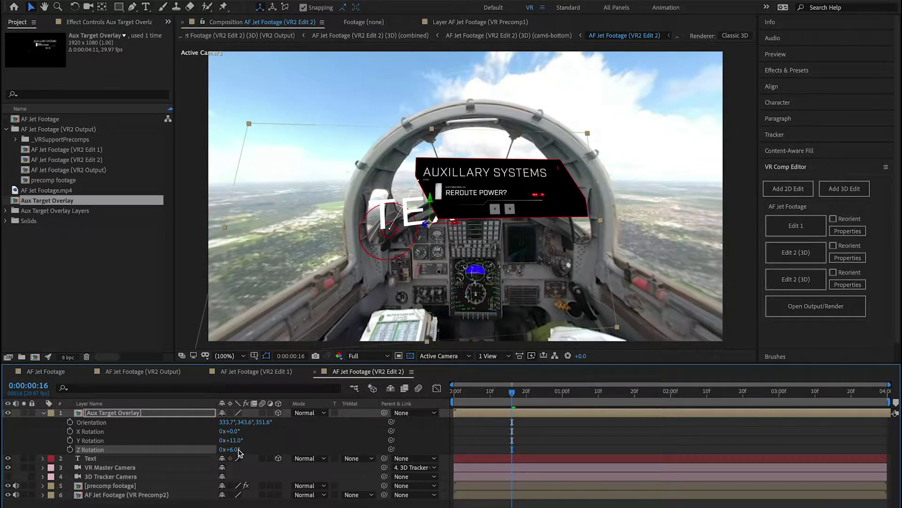
# Move the overlay's anchor point to 876, 336, 0 and start a preview
pyautogui.press('a')
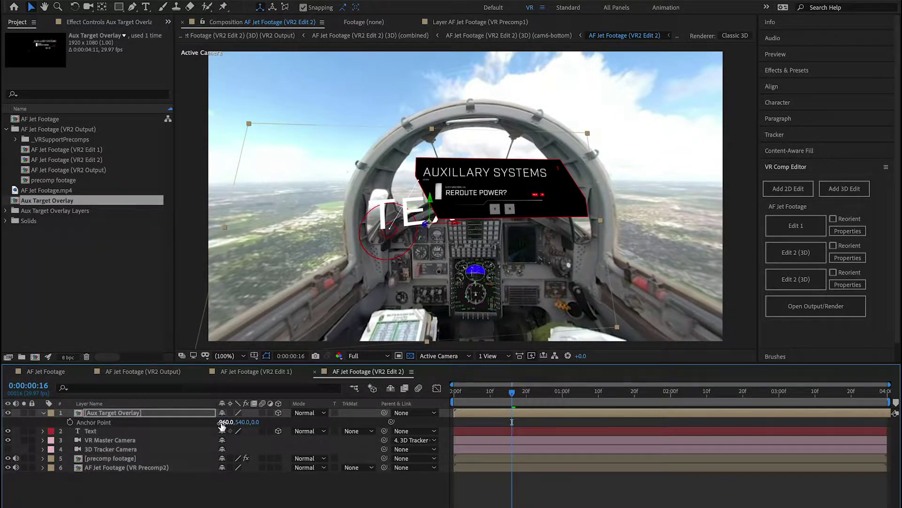
pyautogui.moveTo(226, 422); pyautogui.dragTo(178, 422)
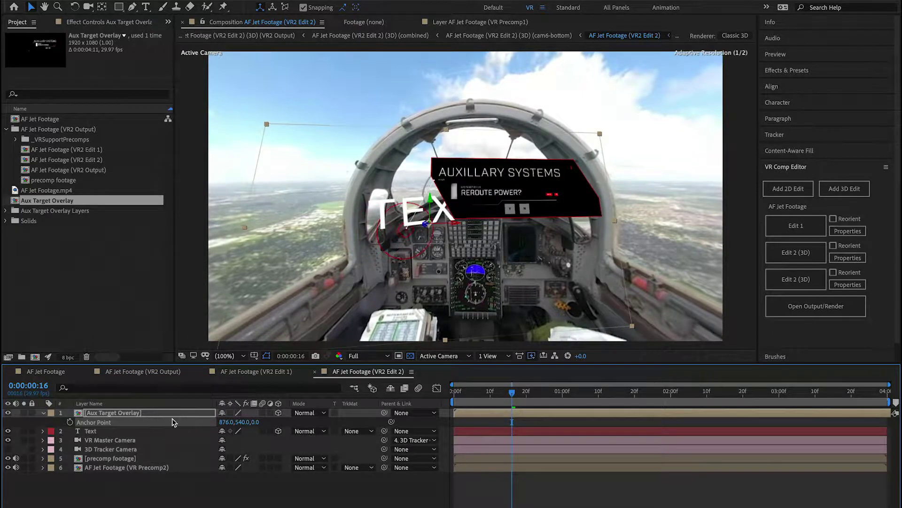
pyautogui.moveTo(239, 422); pyautogui.dragTo(112, 441)
pyautogui.press('space')
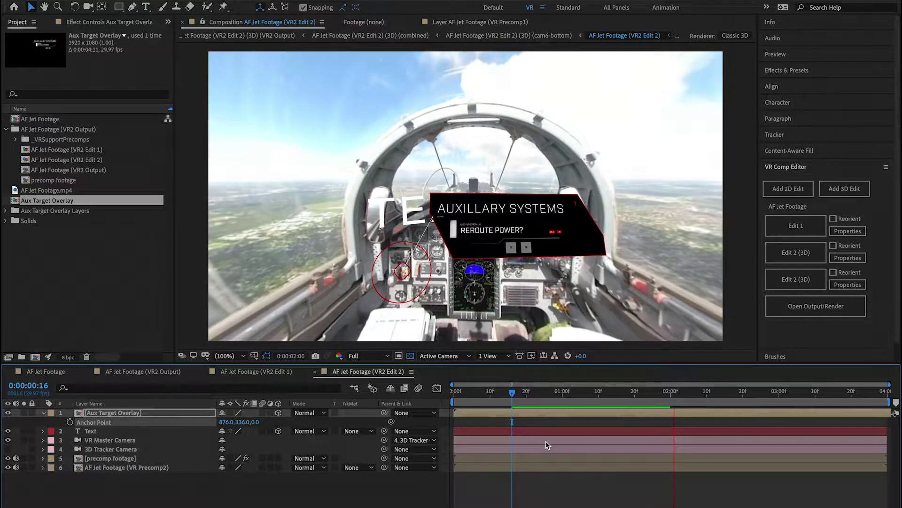
# Preview the overlay following the footage, then open the AF Jet Footage (VR2 Output) composition
pyautogui.press('space')
pyautogui.click(514, 394)
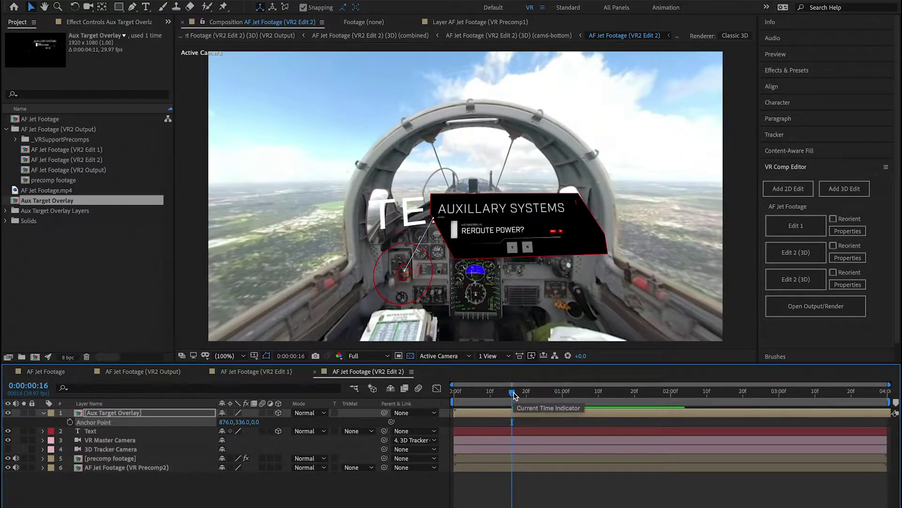
pyautogui.press('space')
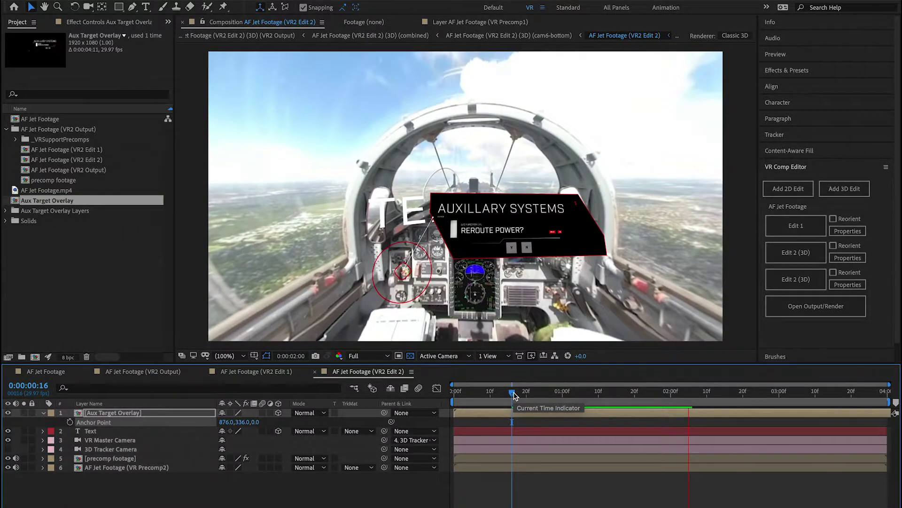
pyautogui.click(516, 395)
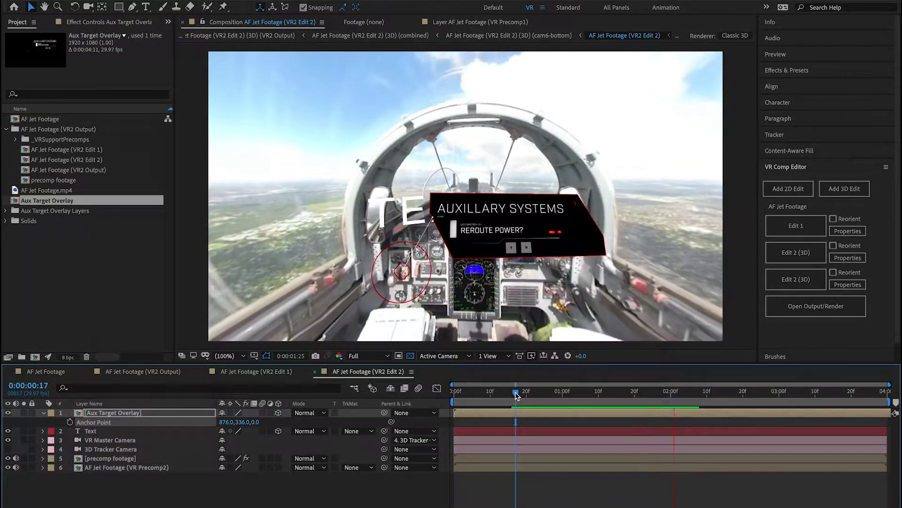
pyautogui.press('space')
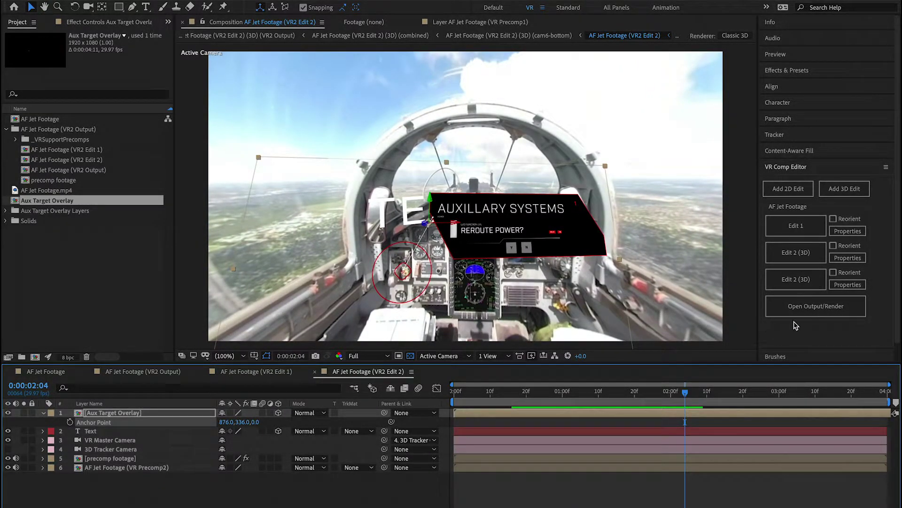
pyautogui.click(810, 318)
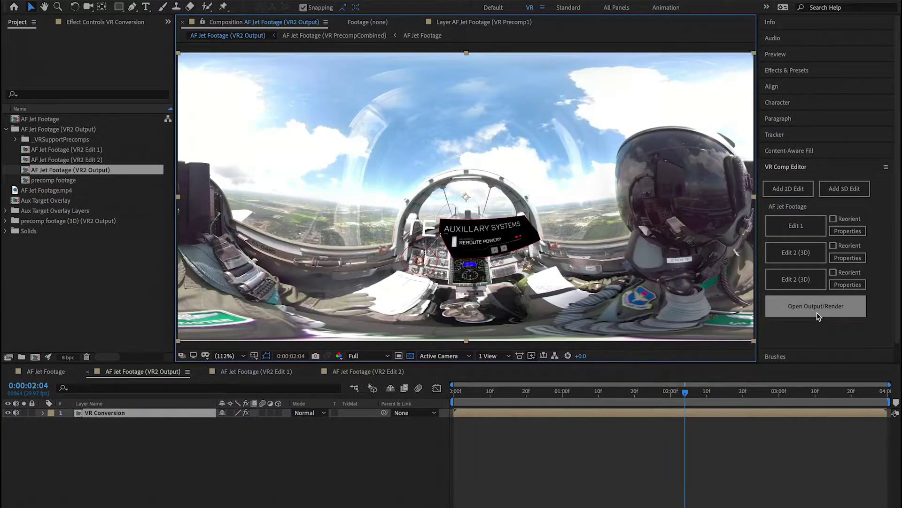
pyautogui.click(516, 394)
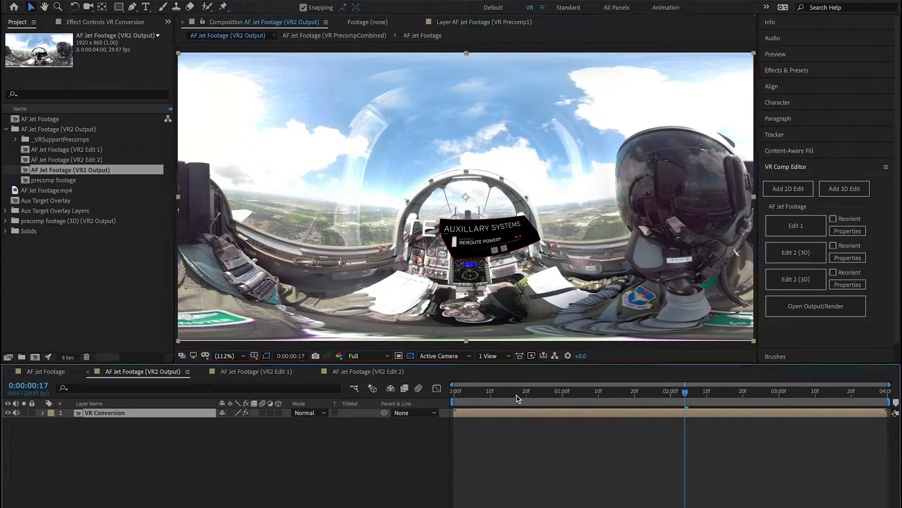